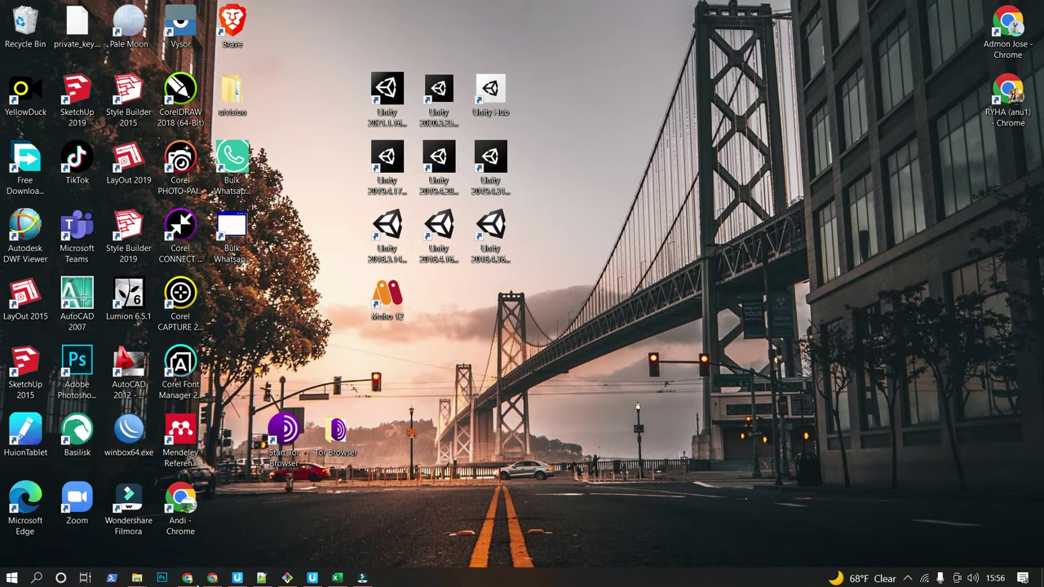
Bring up Chrome and the UI.Vision RPA window side by side, with the macro's command, target and value columns in view
left_click(188, 578)
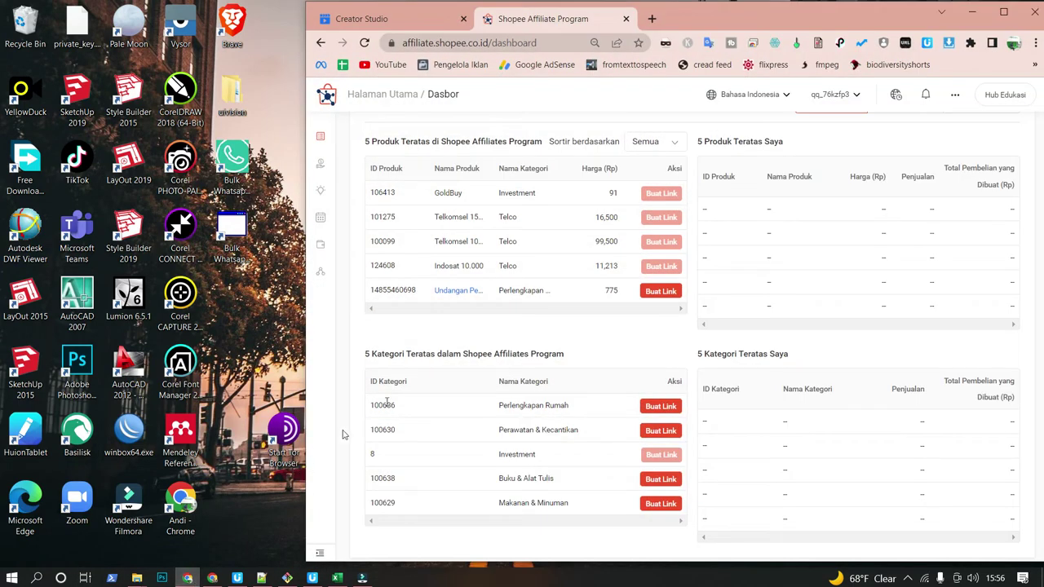
left_click(311, 578)
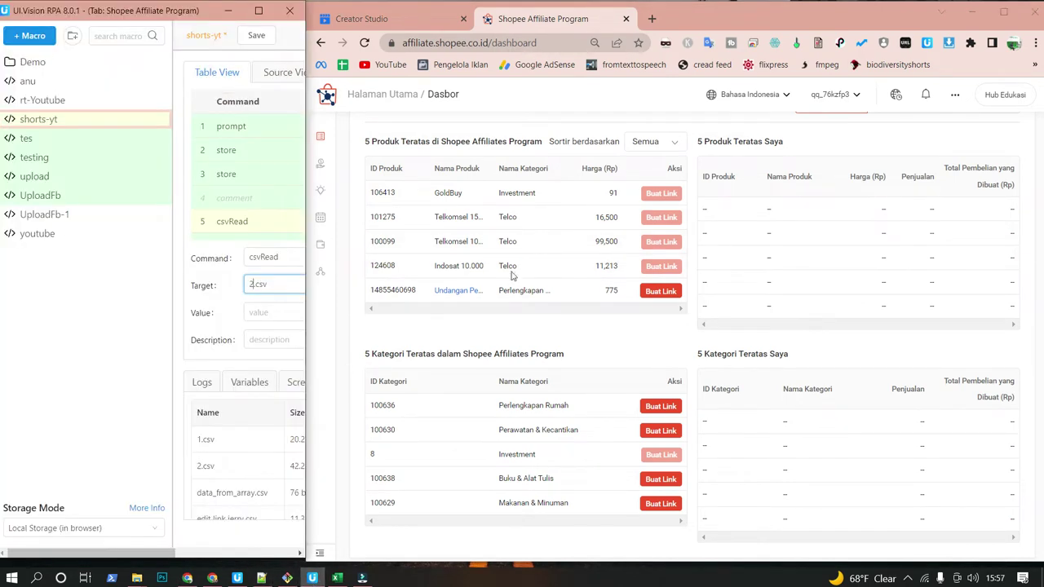
left_click(550, 24)
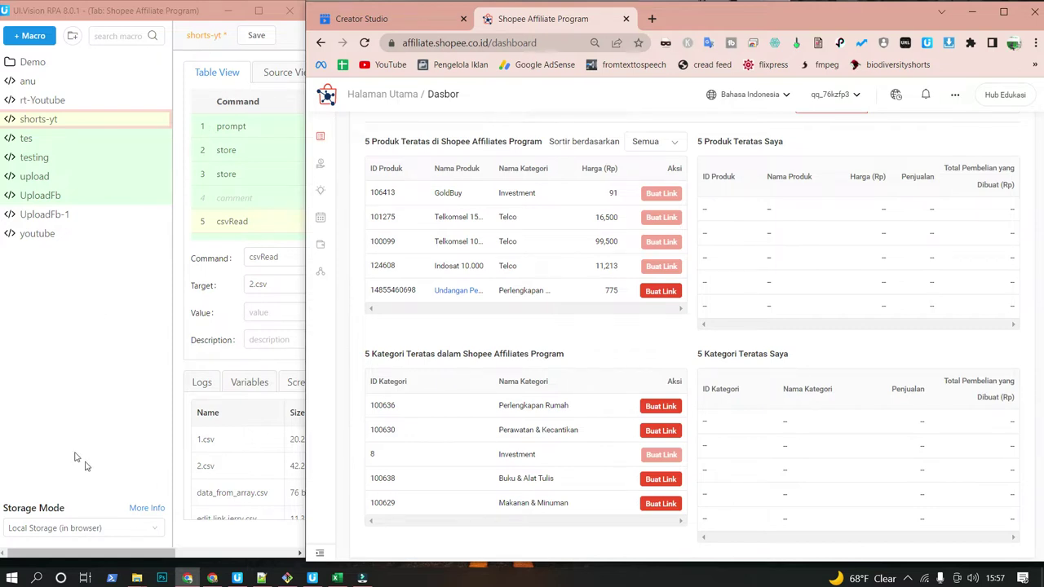
left_click_drag(121, 557, 230, 552)
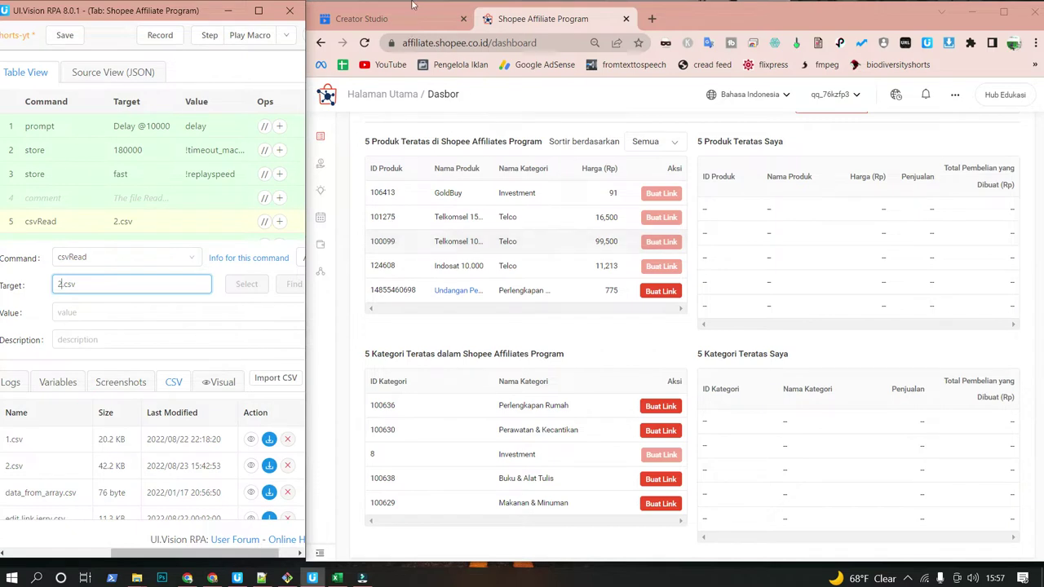
left_click_drag(305, 124, 302, 114)
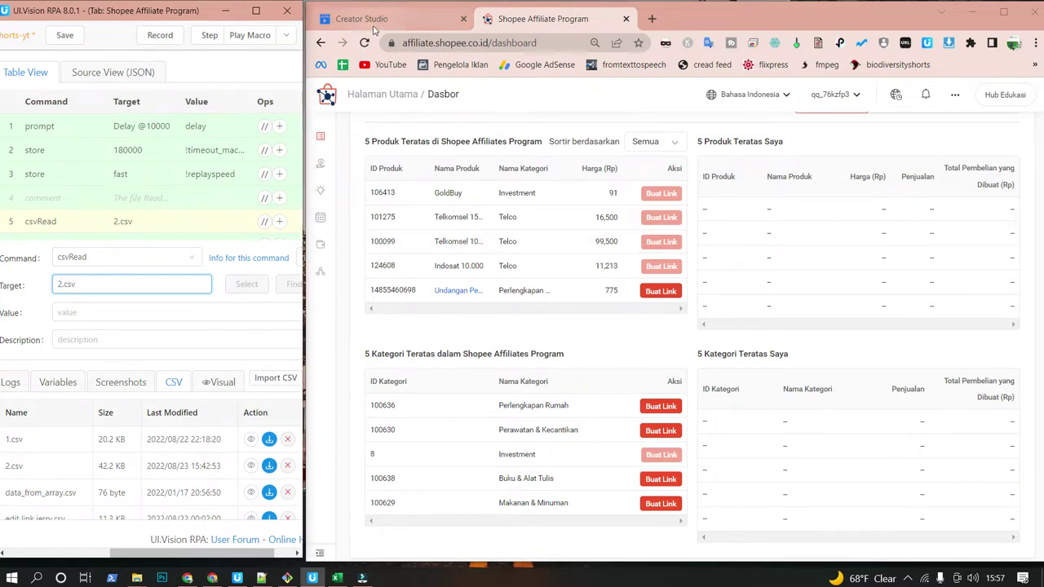
View the video performance insights in Creator Studio for yesterday (Kemarin)
left_click(380, 23)
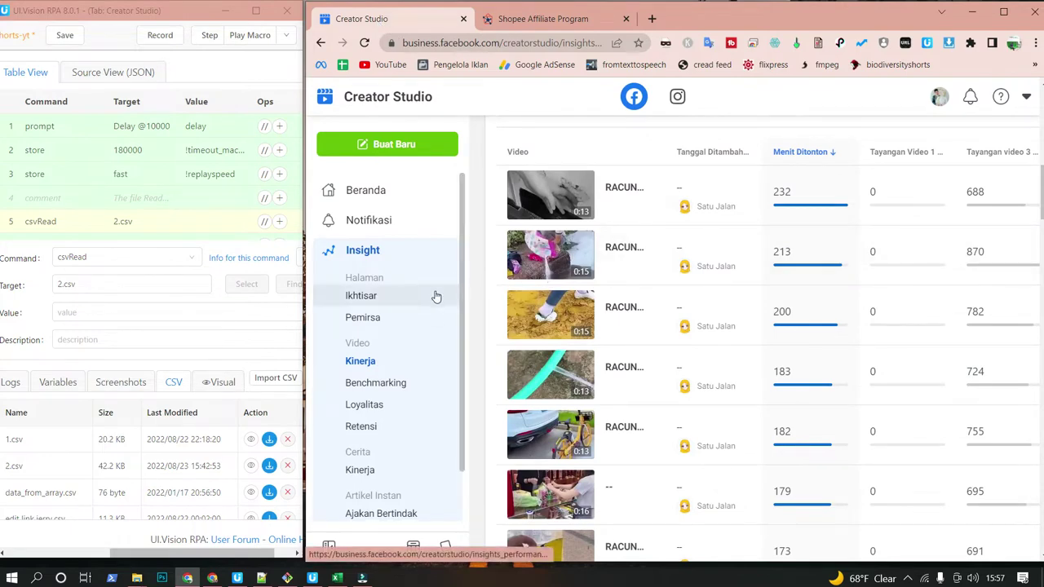
scroll(603, 304, "up", 5)
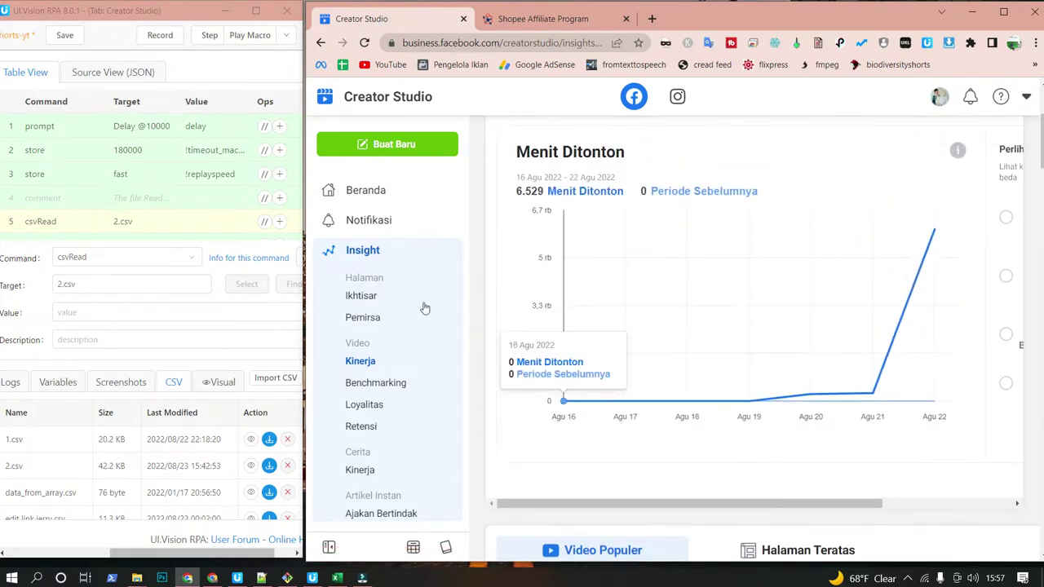
scroll(579, 303, "up", 3)
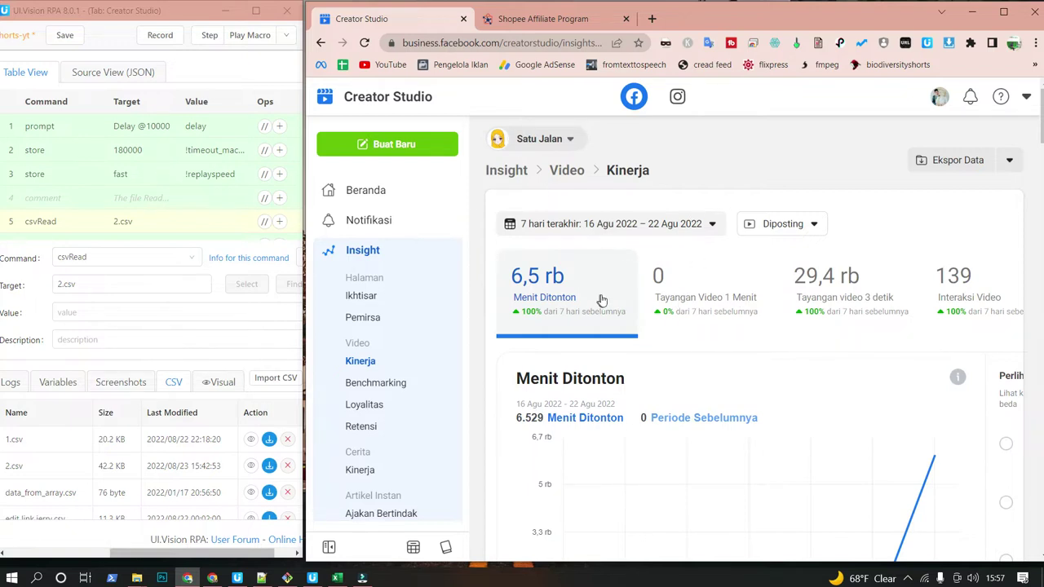
left_click(543, 223)
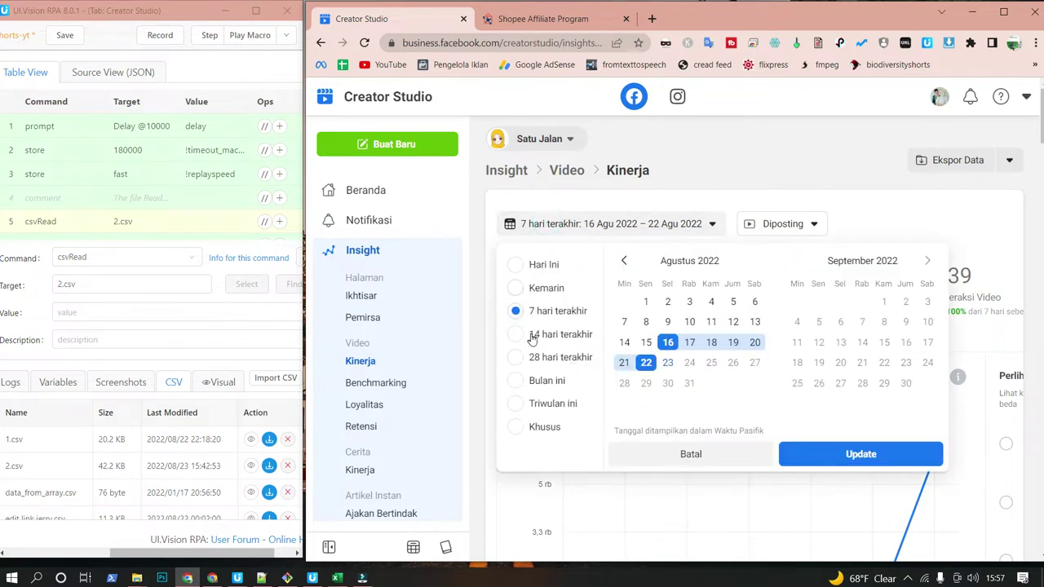
left_click(524, 290)
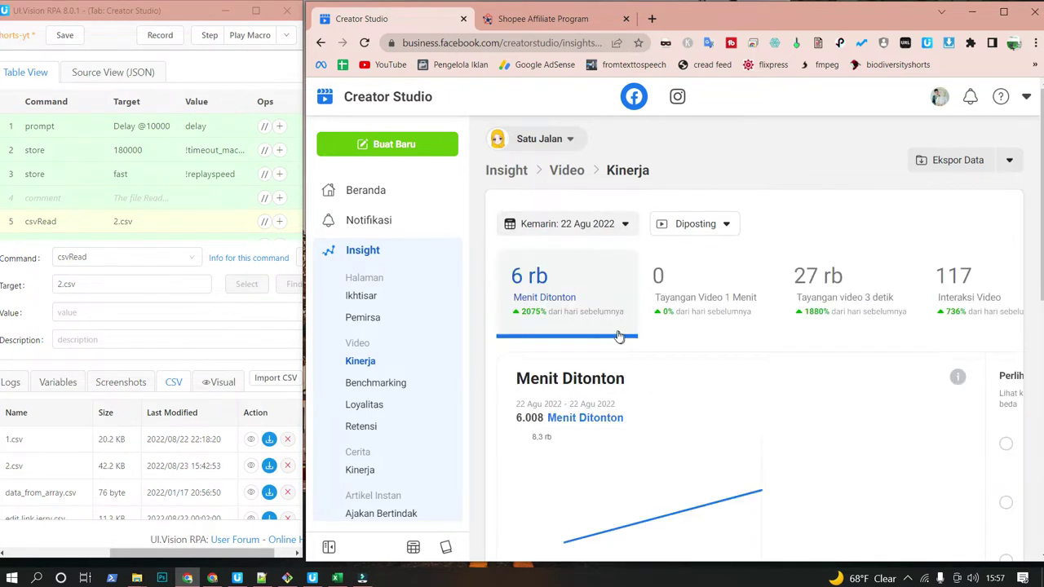
Check the video performance metrics for the last 7 days (7 hari terakhir) and for today (Hari Ini)
left_click(548, 225)
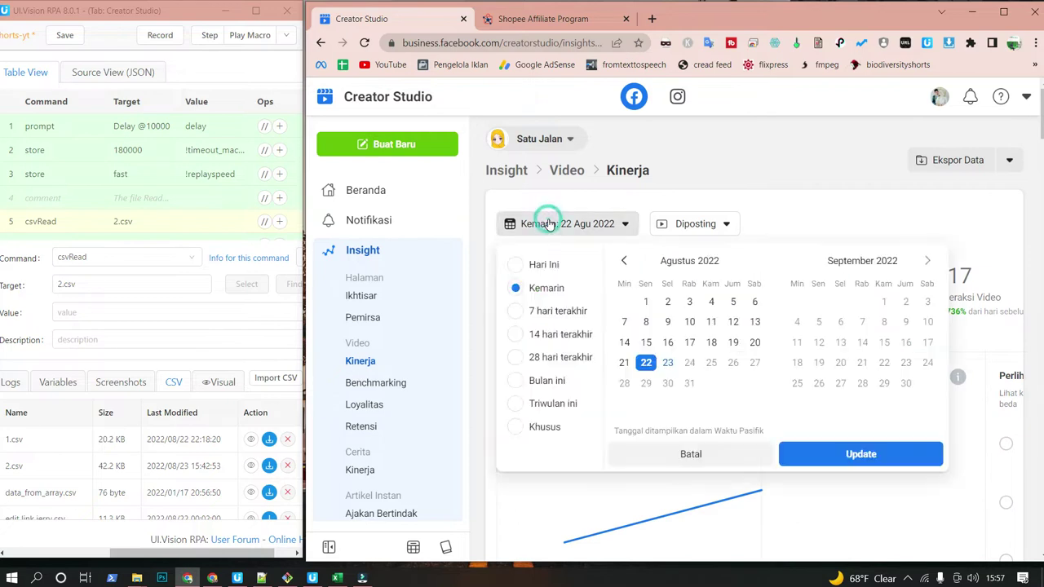
left_click(546, 311)
left_click(853, 450)
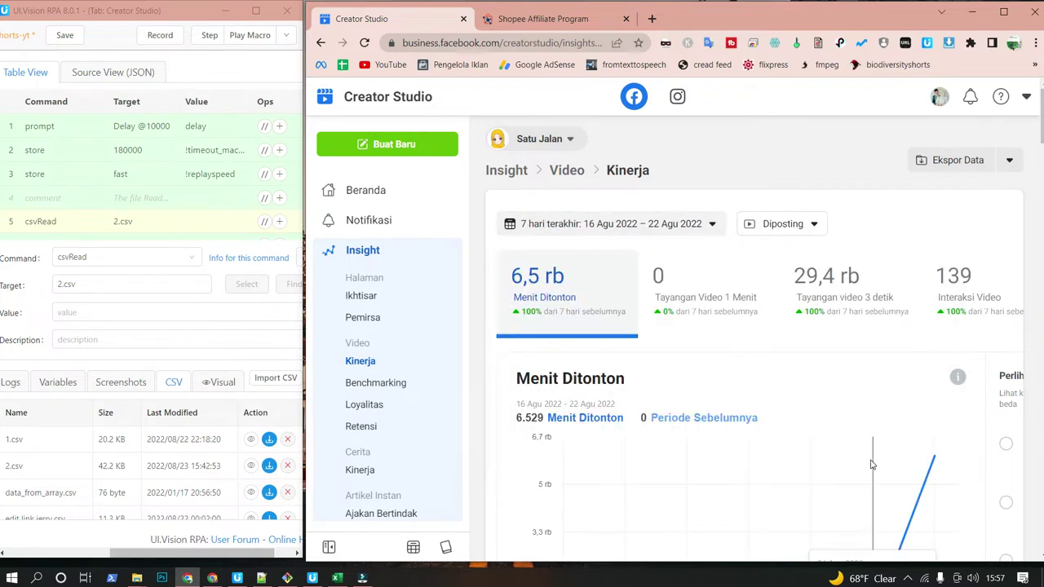
left_click(644, 233)
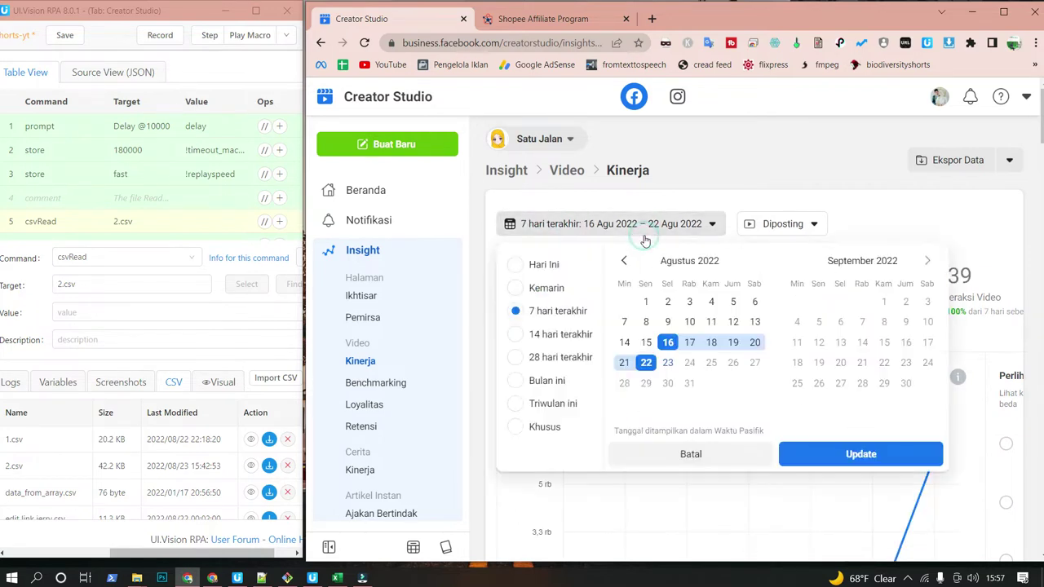
left_click(517, 263)
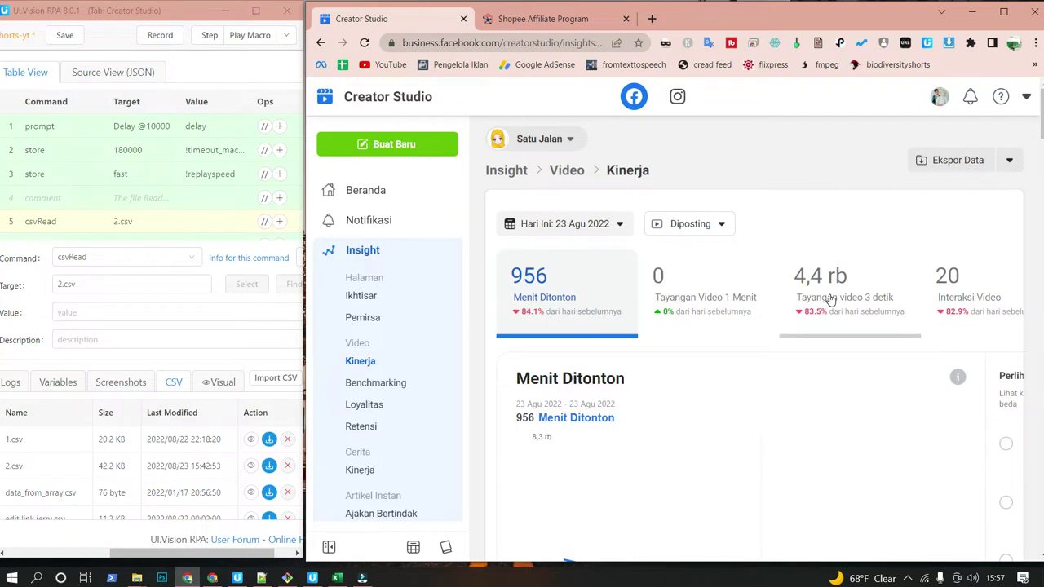
mouse_move(829, 296)
mouse_move(714, 298)
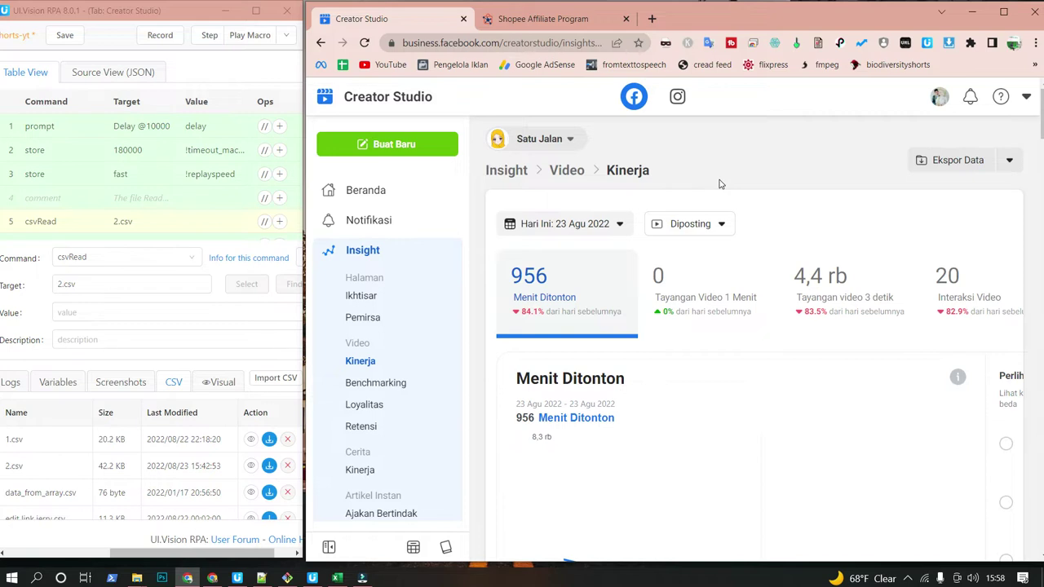
Compare the video performance of the last 7 days with that of yesterday, ending on the Kemarin range
left_click(587, 225)
left_click(590, 223)
left_click(564, 226)
left_click(518, 312)
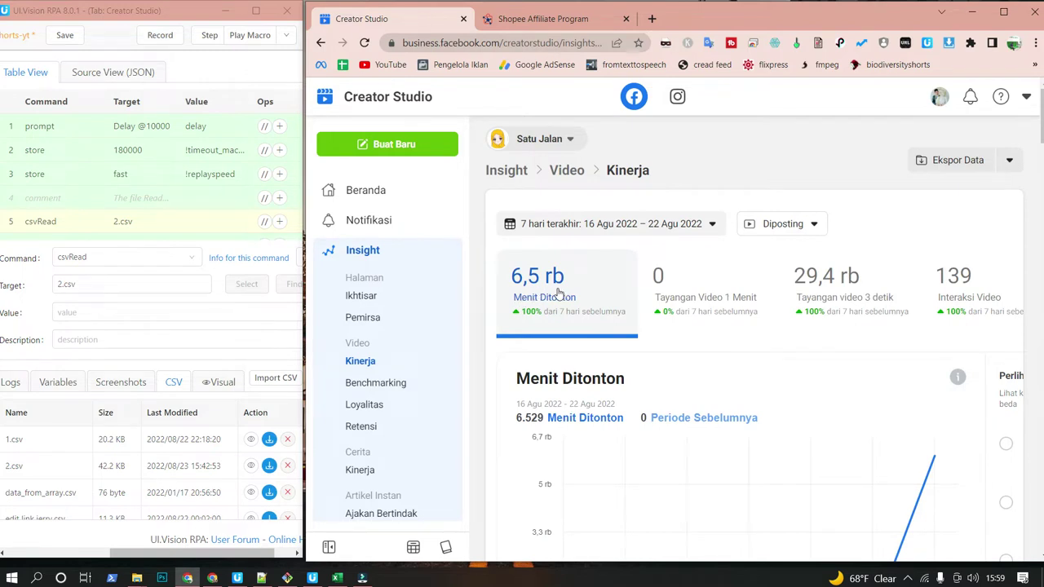
left_click(601, 226)
left_click(522, 285)
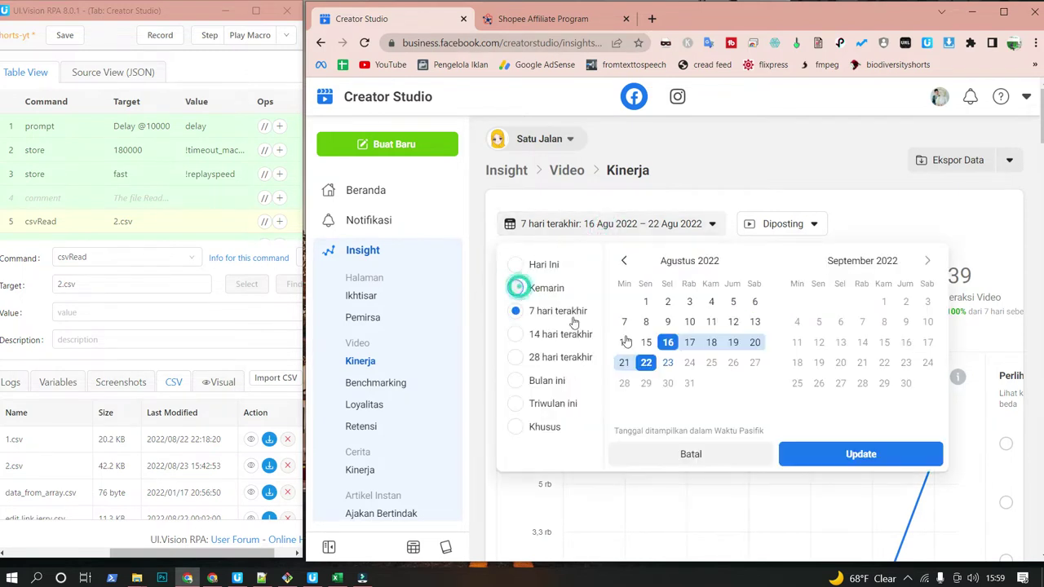
left_click(857, 449)
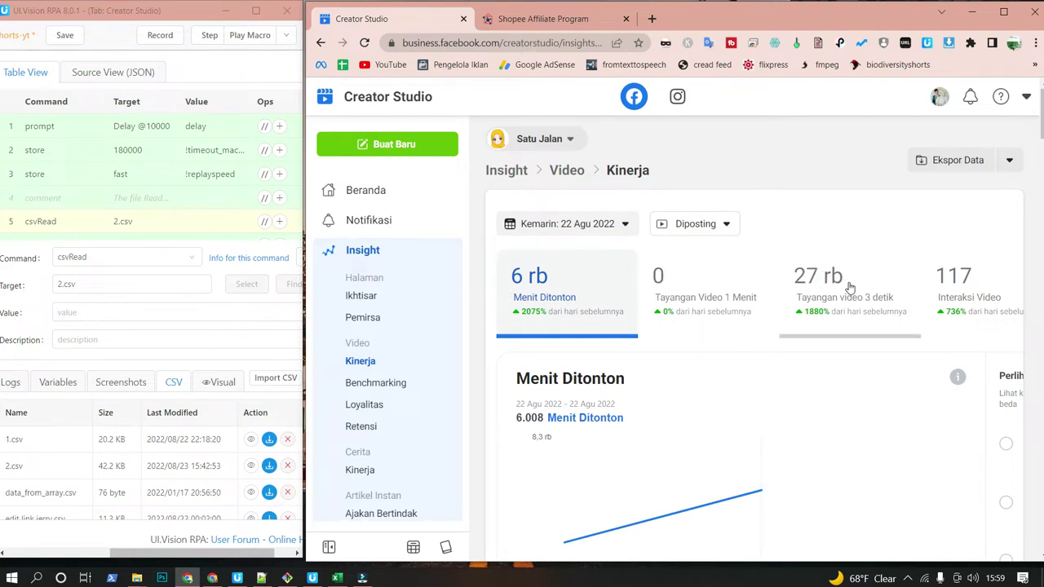
Compare today's and yesterday's 3-second video views, ending on the Hari Ini range
left_click(541, 238)
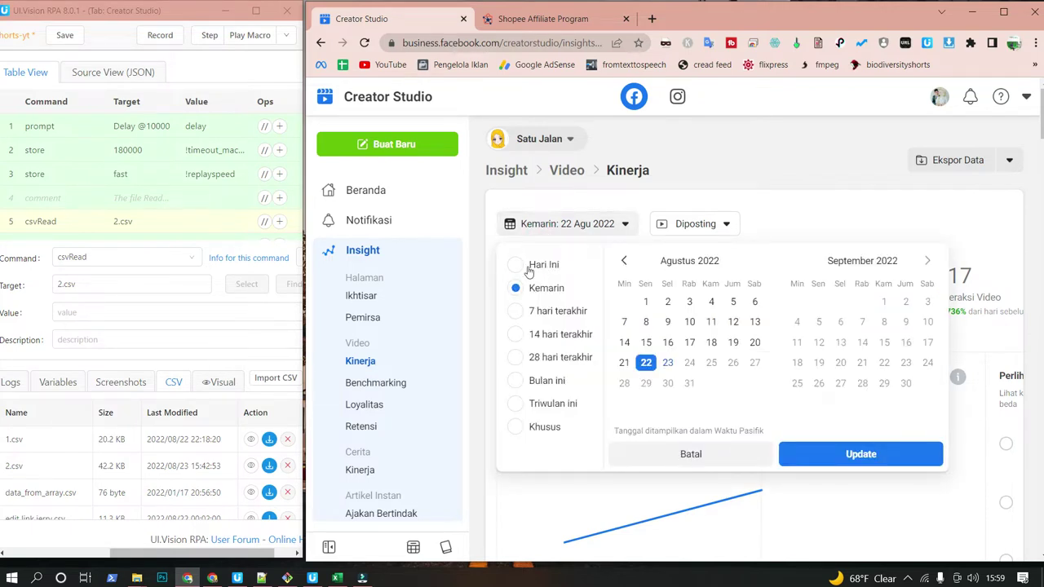
left_click(516, 266)
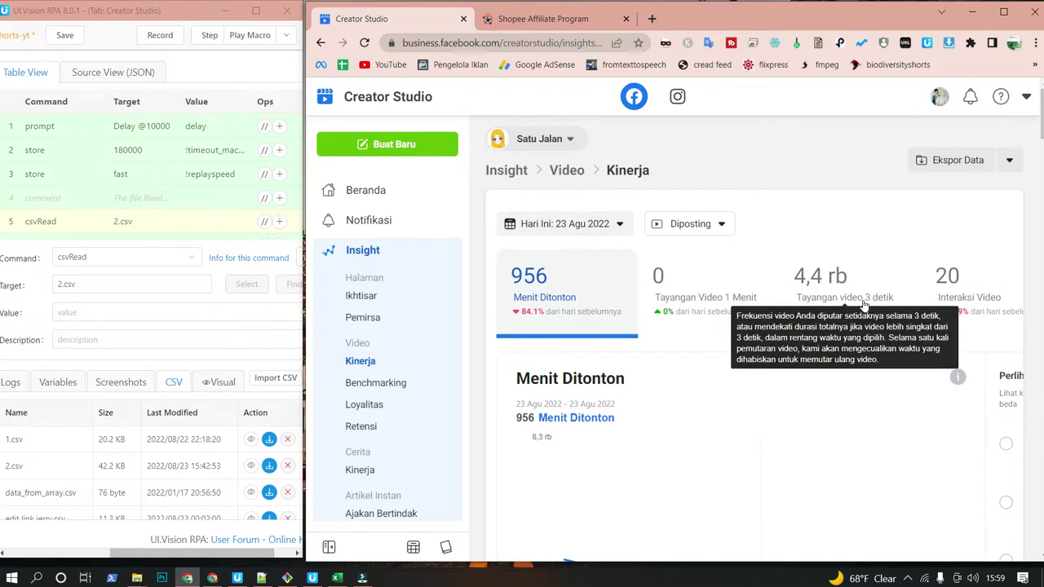
left_click(588, 227)
left_click(542, 288)
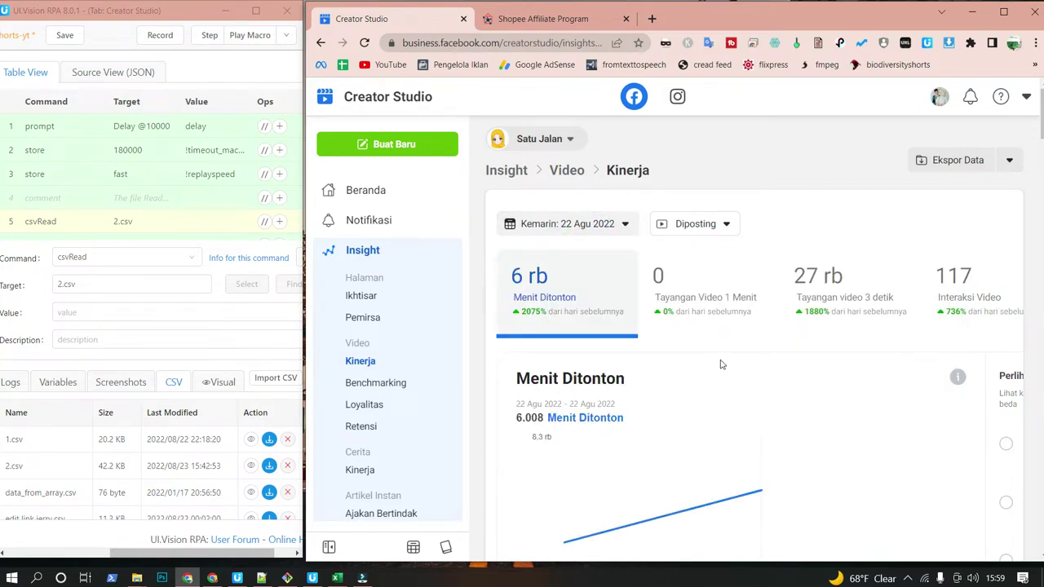
left_click(559, 230)
left_click(544, 263)
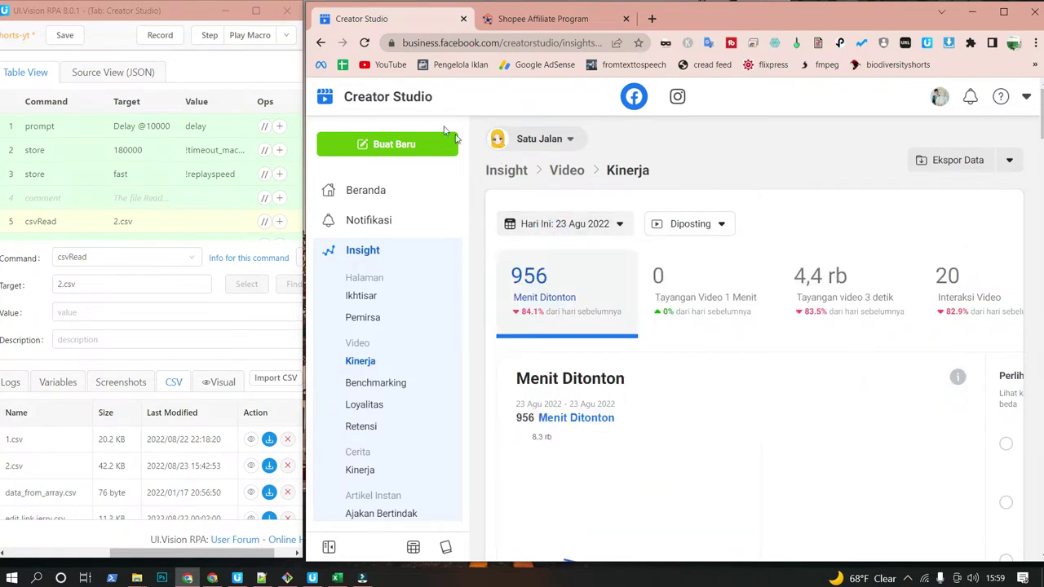
Return to the Creator Studio home page and bring the UI.Vision RPA window to the front
left_click(369, 98)
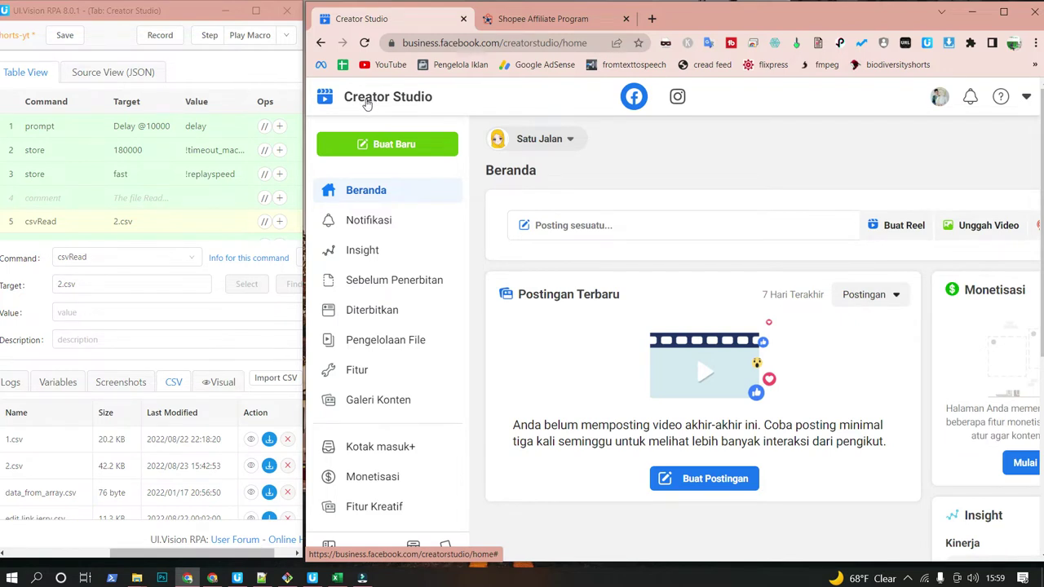
left_click(160, 14)
left_click(160, 14)
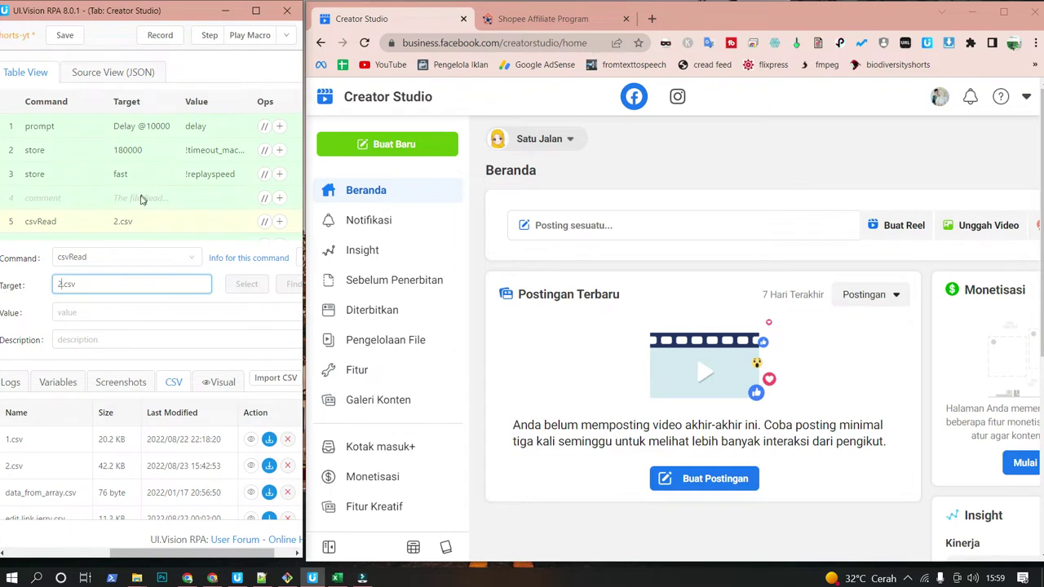
Review the shorts-yt macro's commands from the first to the last, and inspect the while_v2 loop condition
scroll(143, 200, "down", 3)
scroll(143, 200, "up", 2)
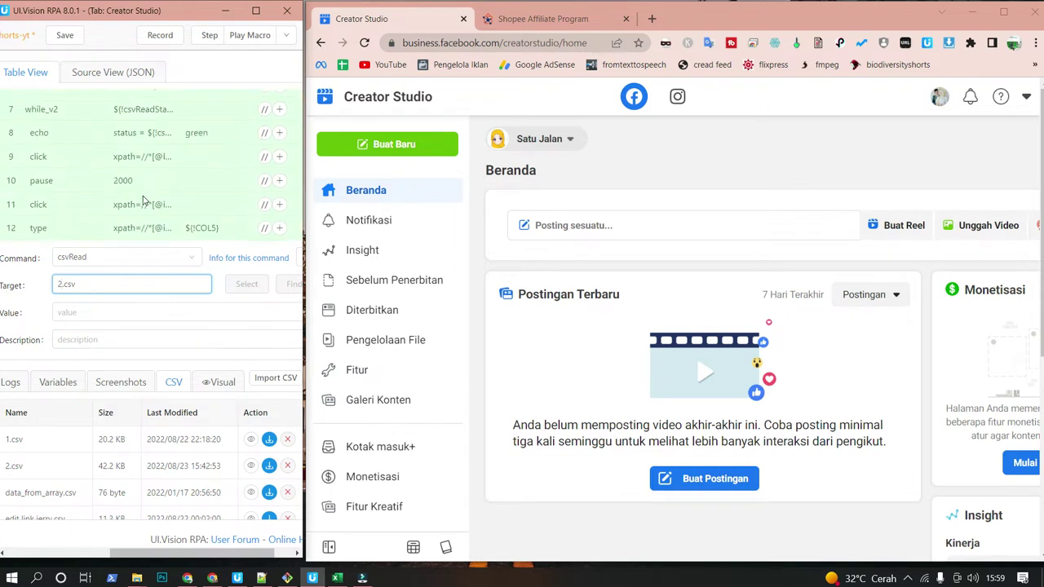
scroll(142, 199, "down", 9)
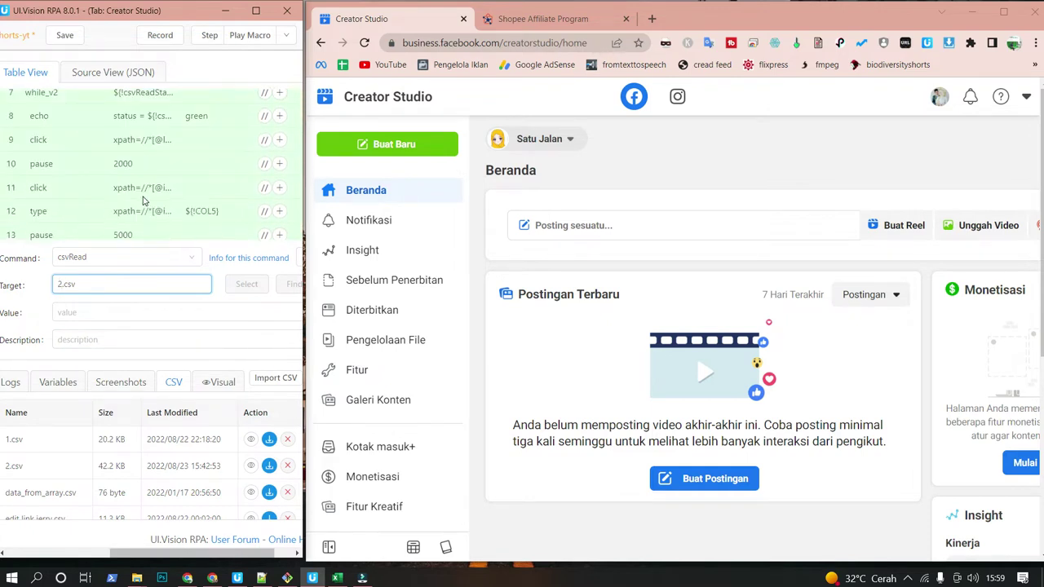
scroll(142, 200, "down", 2)
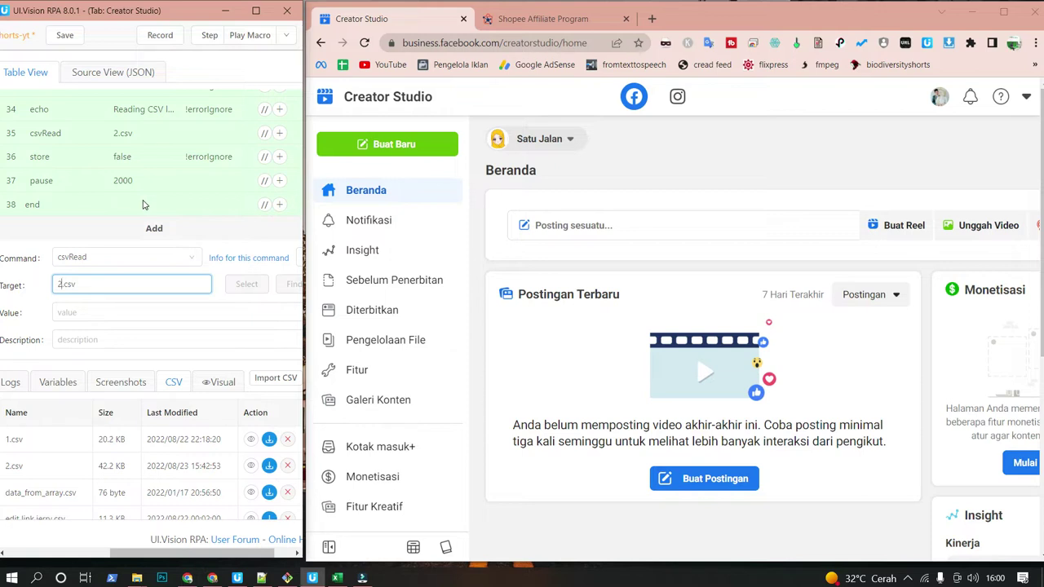
scroll(143, 205, "up", 10)
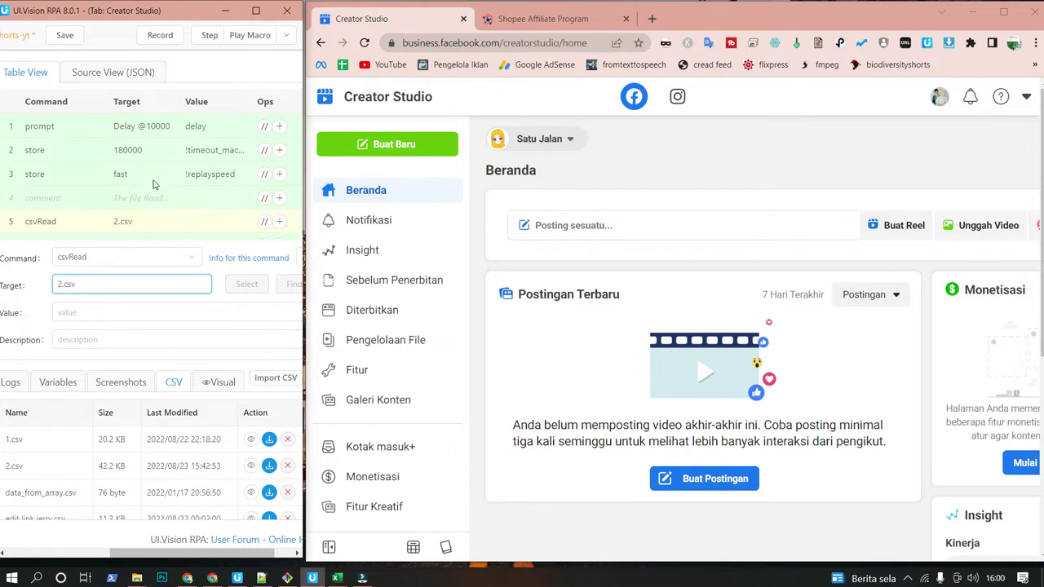
scroll(152, 185, "down", 3)
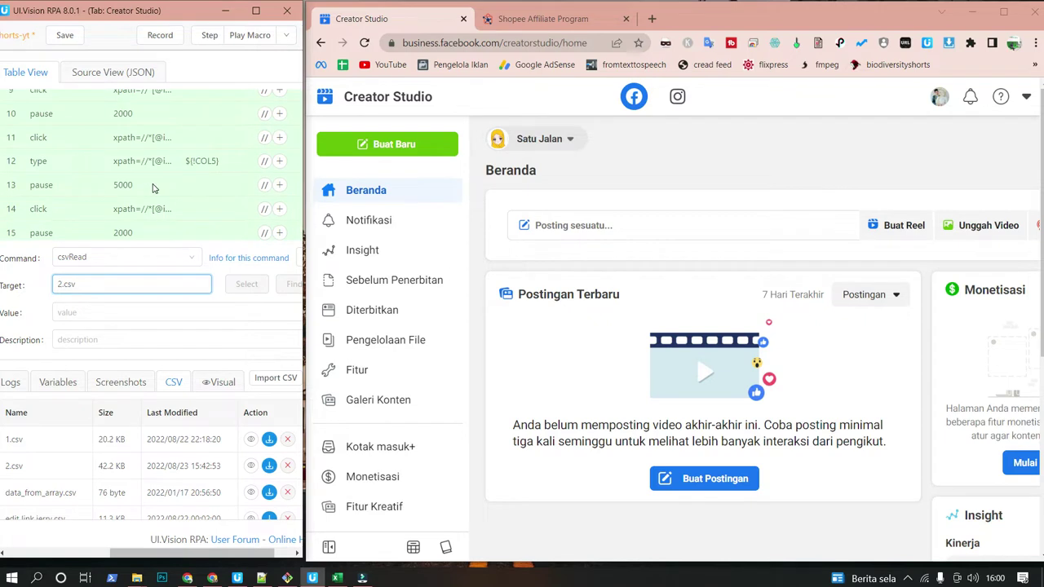
scroll(152, 180, "up", 2)
left_click(152, 160)
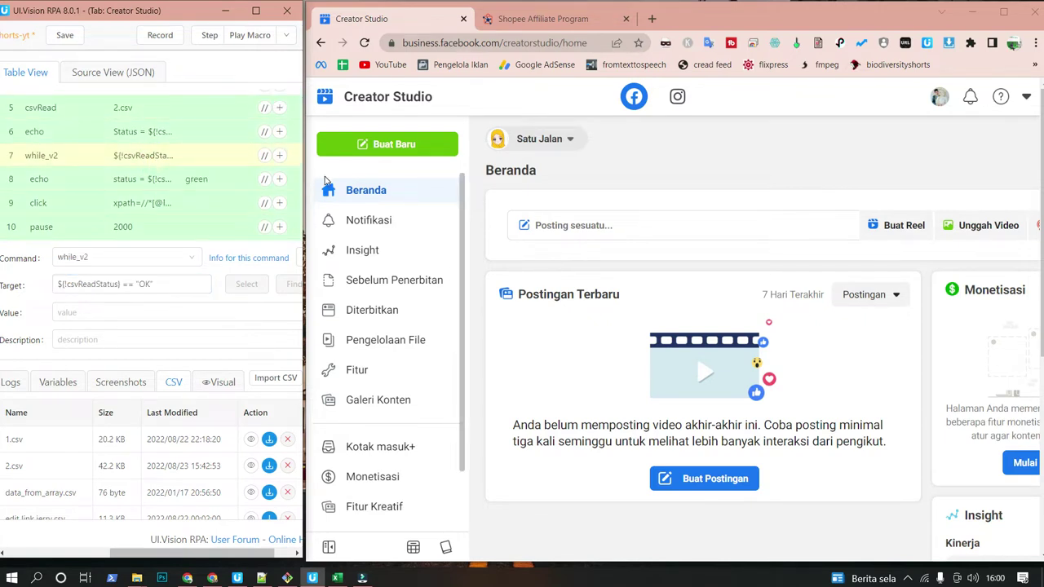
Switch the viewed Facebook page to Parkir Kuota only, deselecting Satu Jalan
left_click(546, 149)
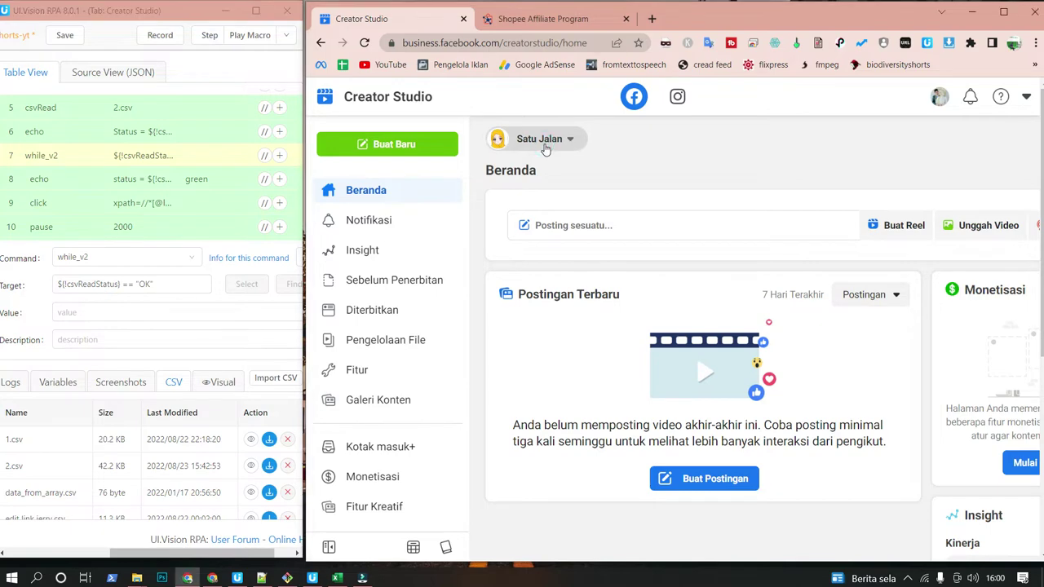
left_click(545, 150)
left_click(535, 144)
left_click(539, 142)
scroll(559, 309, "down", 4)
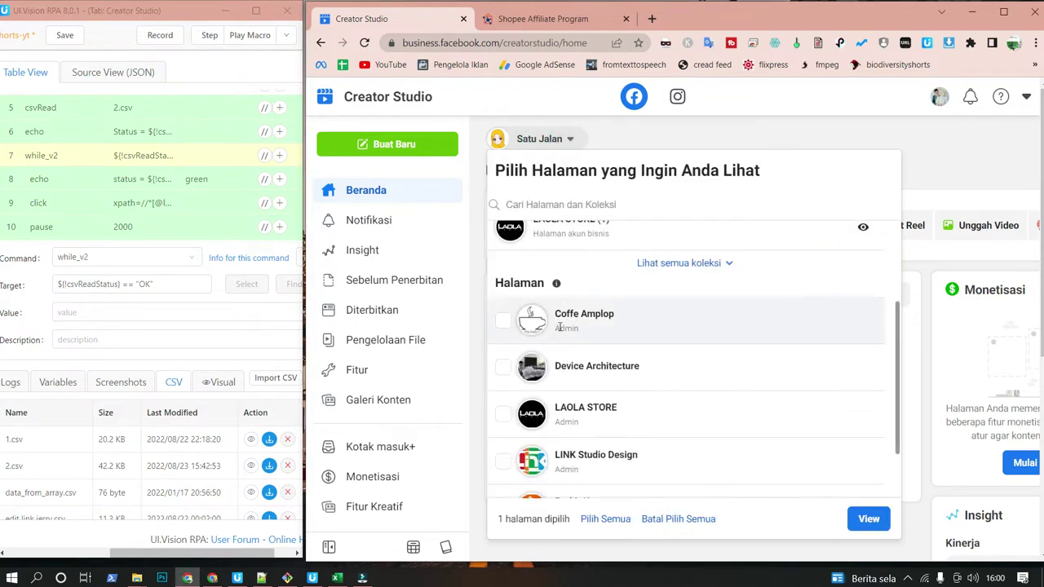
scroll(574, 386, "down", 2)
left_click(503, 314)
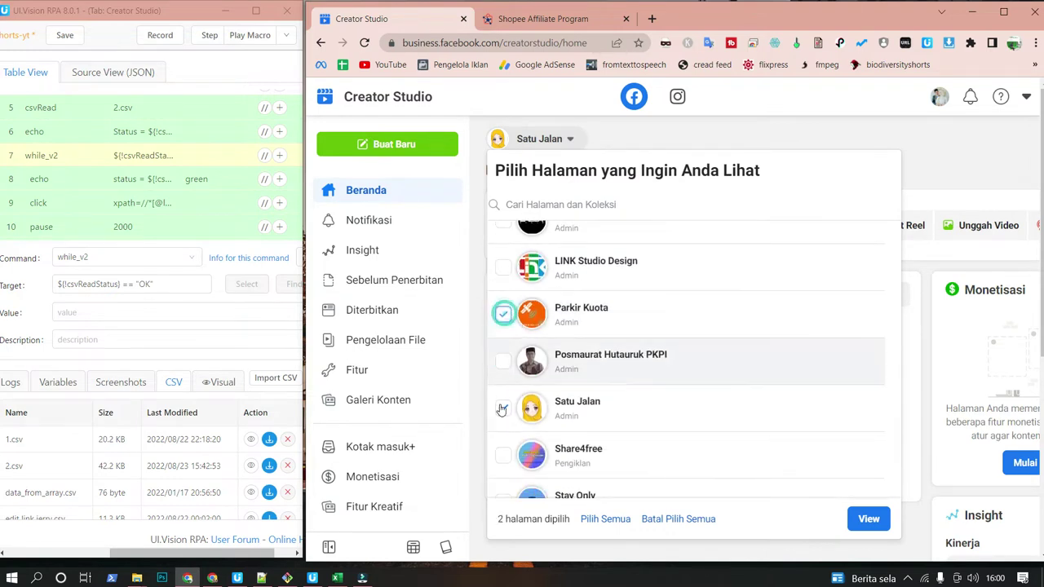
left_click(869, 519)
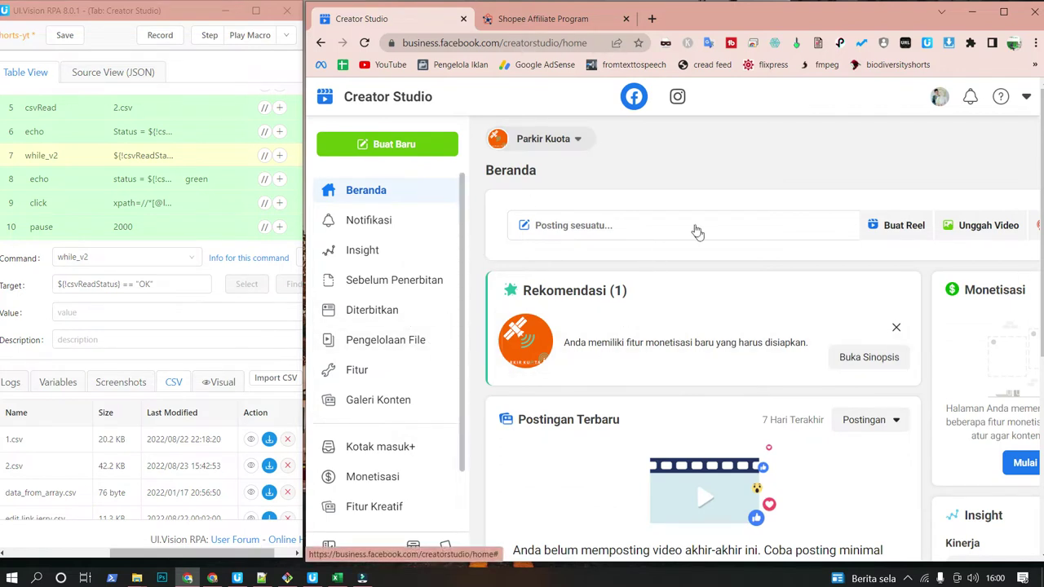
Open the list of published Reels (Diterbitkan) for the Parkir Kuota page
left_click(422, 310)
left_click(361, 399)
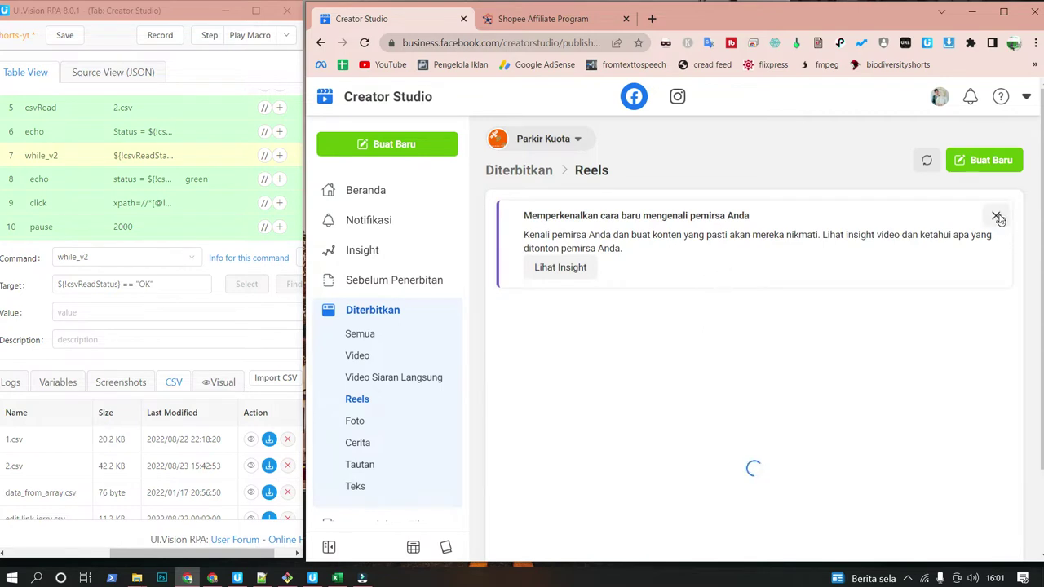
Dismiss the viewer insights notice on the Reels page and return to the Creator Studio home page
left_click(996, 215)
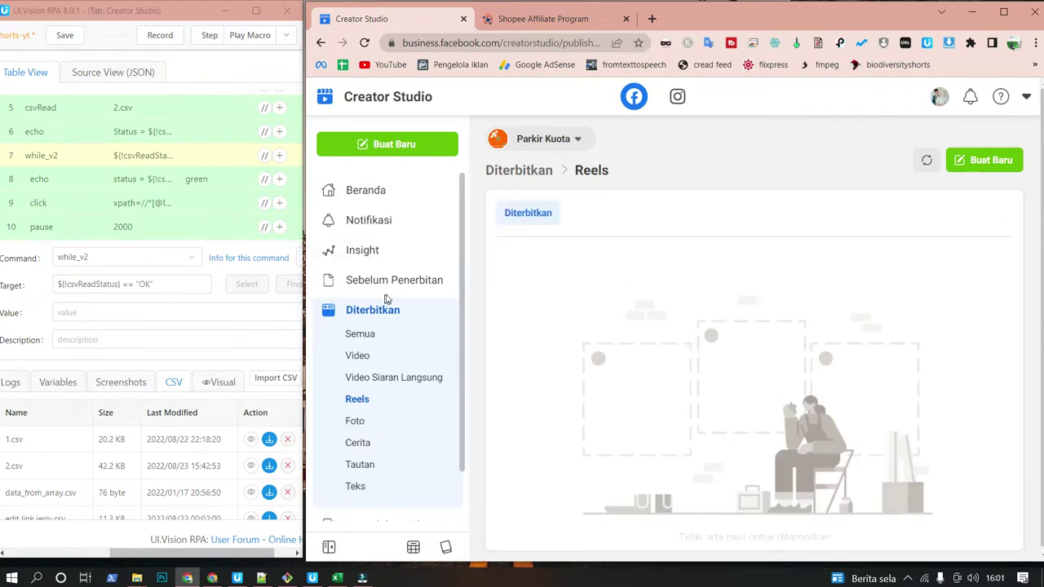
left_click(386, 99)
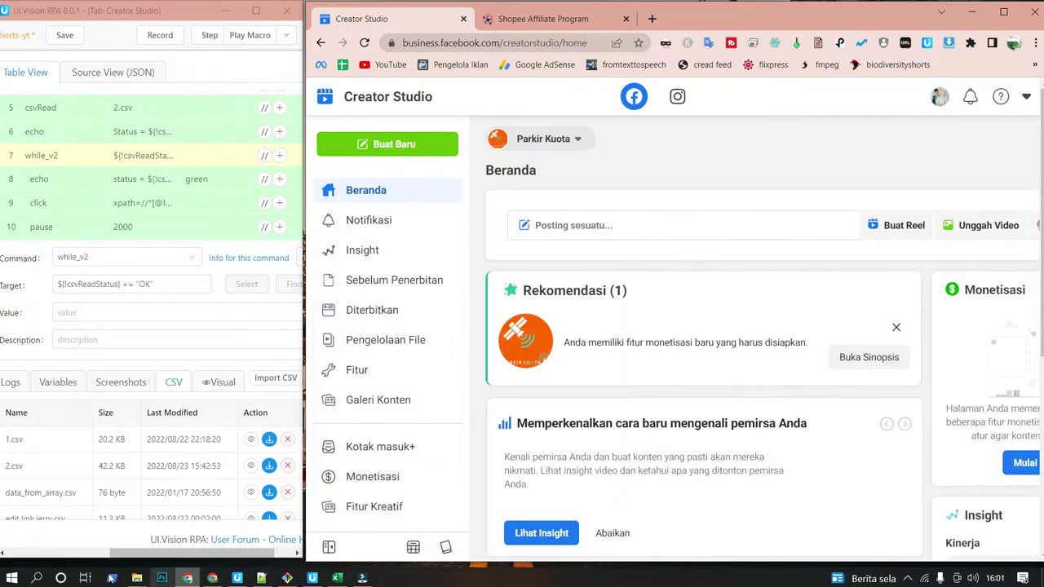
Switch to File Explorer, review all files in the final folder inside D:\affiliateshopee\1, and return to folder 1
mouse_move(137, 579)
left_click(179, 520)
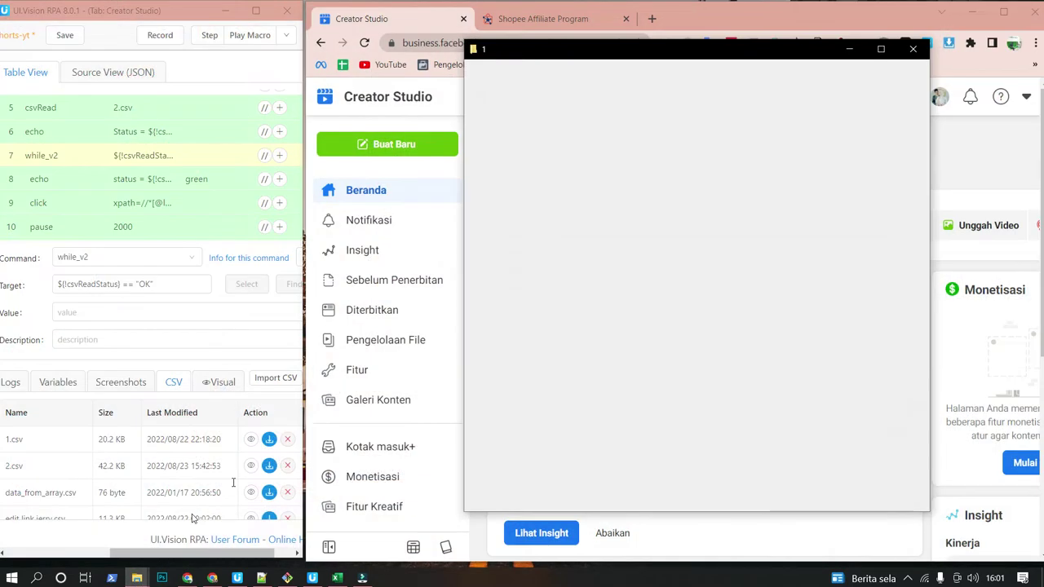
double_click(650, 235)
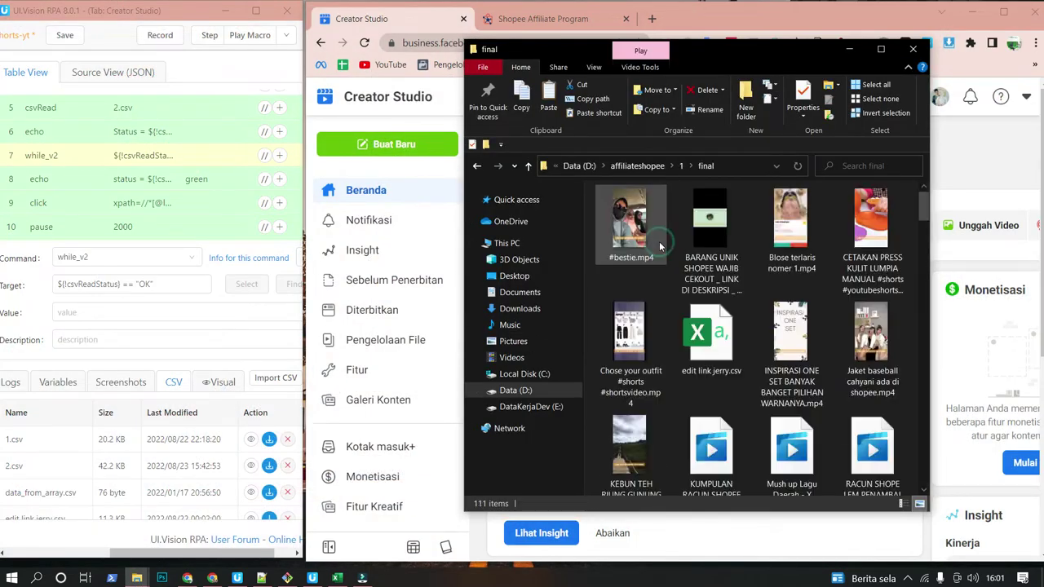
left_click(653, 235)
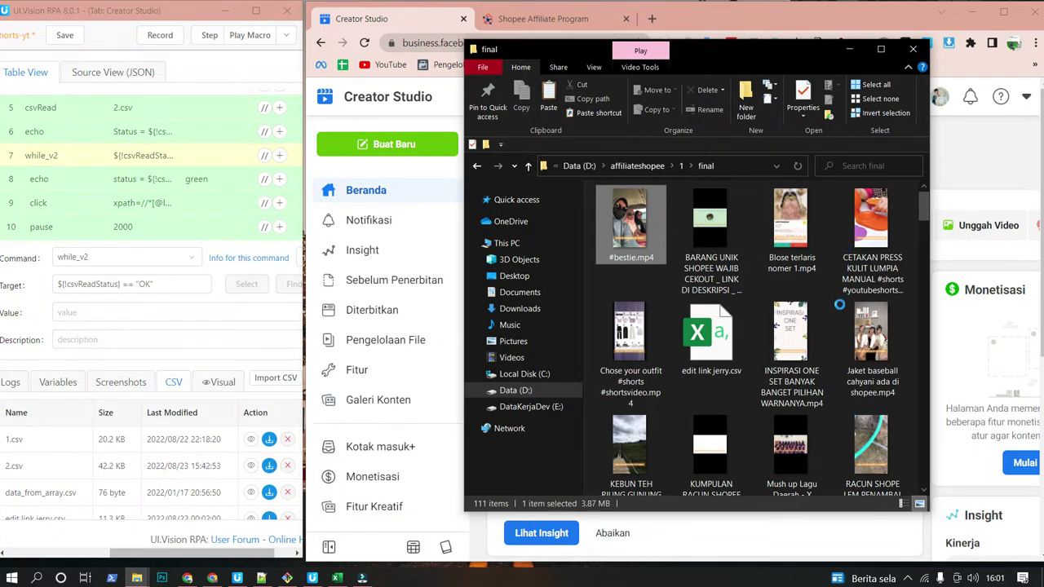
key("ctrl+a")
scroll(751, 355, "down", 3)
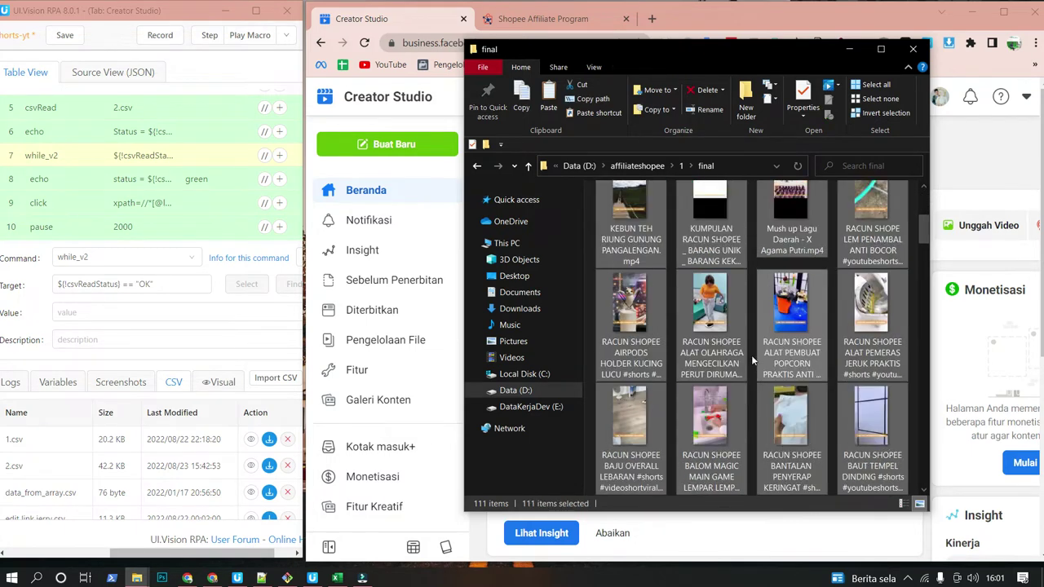
scroll(754, 355, "up", 3)
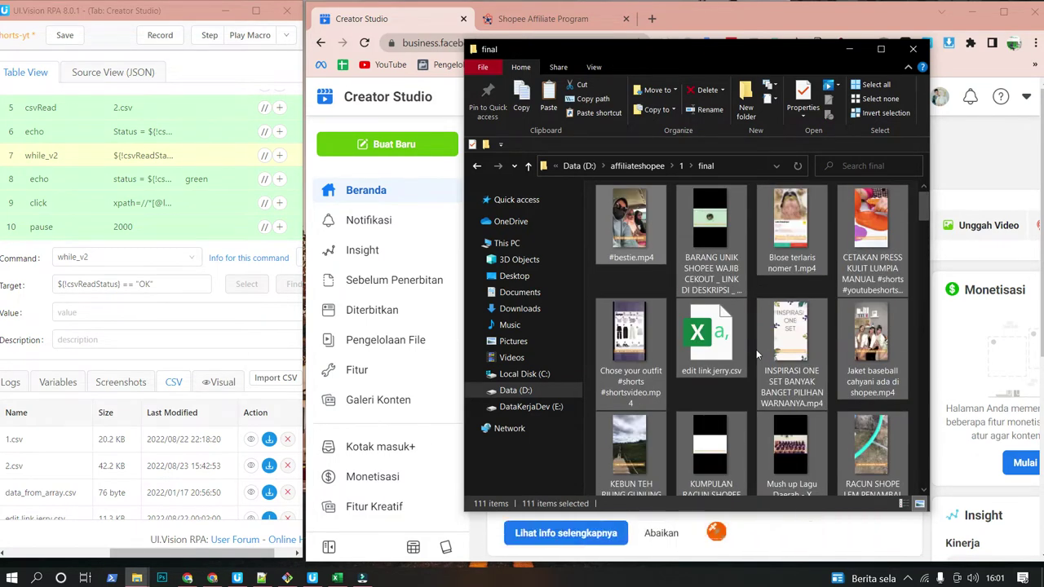
left_click(681, 164)
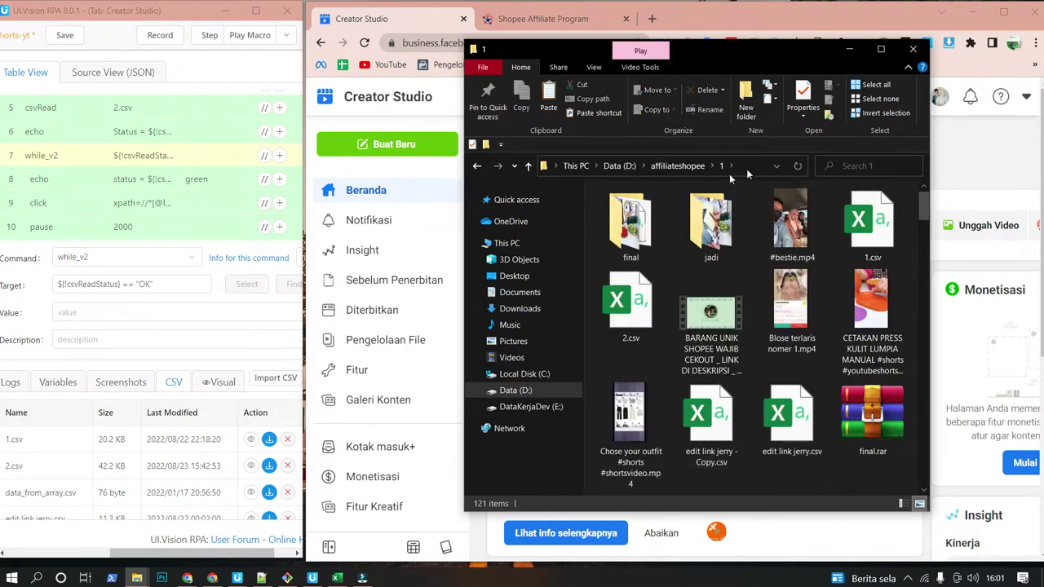
Switch to 2.csv in Excel and inspect the first row's cells from A1 to the video file path in E1
left_click(337, 577)
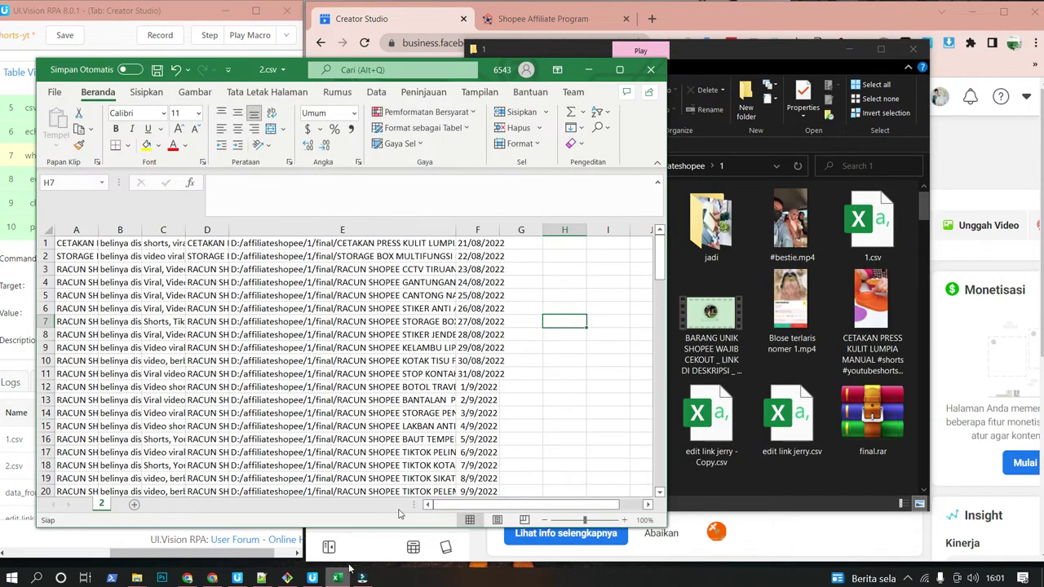
left_click(65, 243)
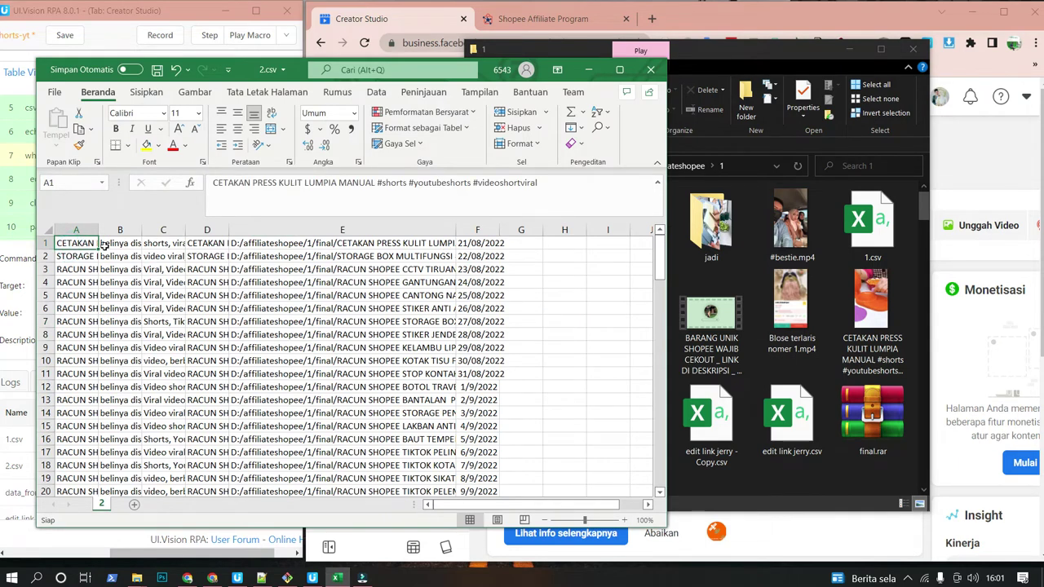
left_click(129, 243)
left_click(161, 244)
left_click(188, 242)
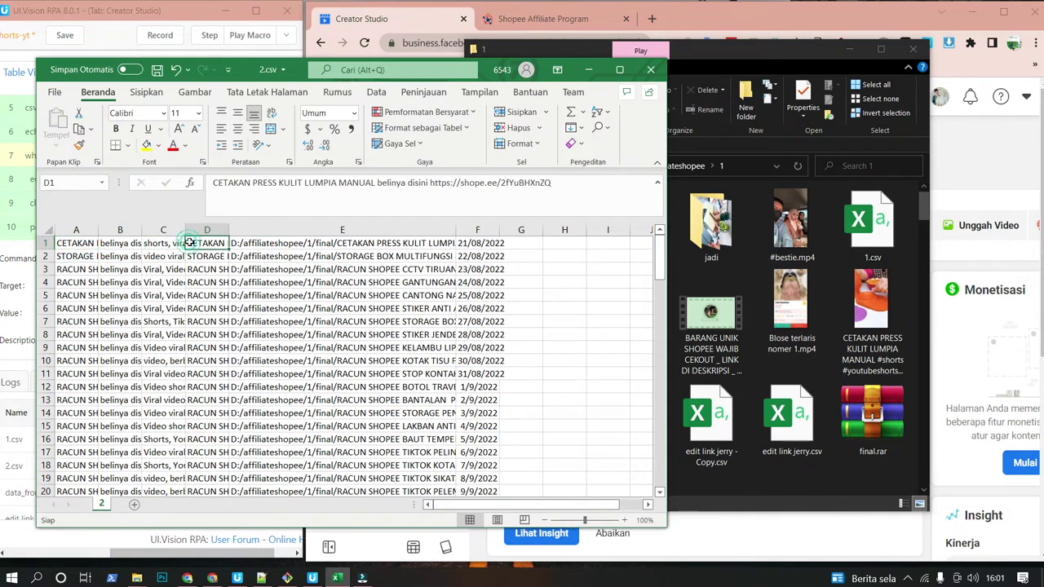
left_click(246, 244)
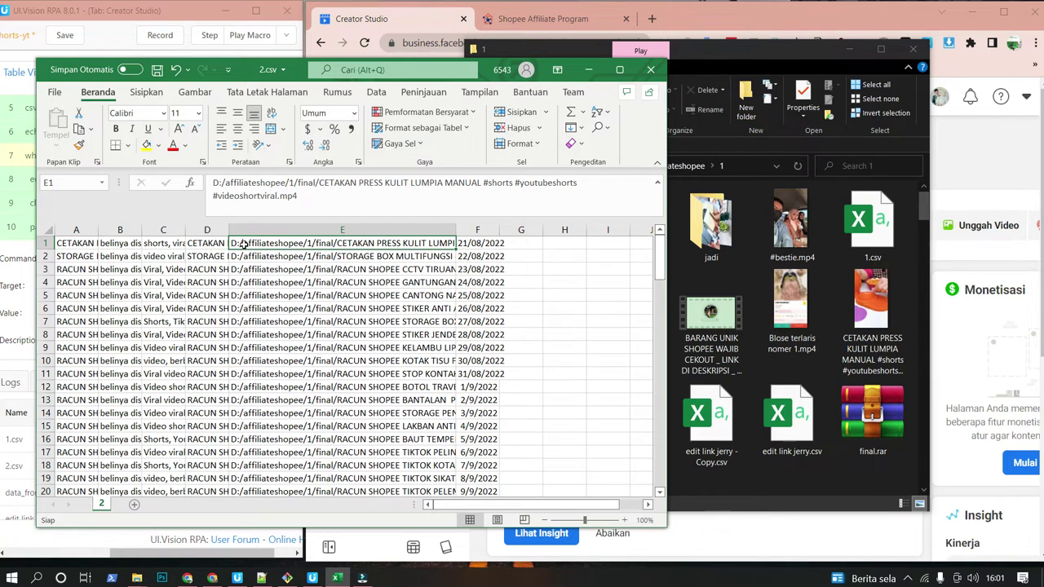
In the Git Bash terminal, run the copied command youtube-dl -c -f best -a D:/affiliateshopee/000.Bahan-Video/001.Video-makan/link.txt --output "%(title)s.%(ext)s"
left_click(287, 579)
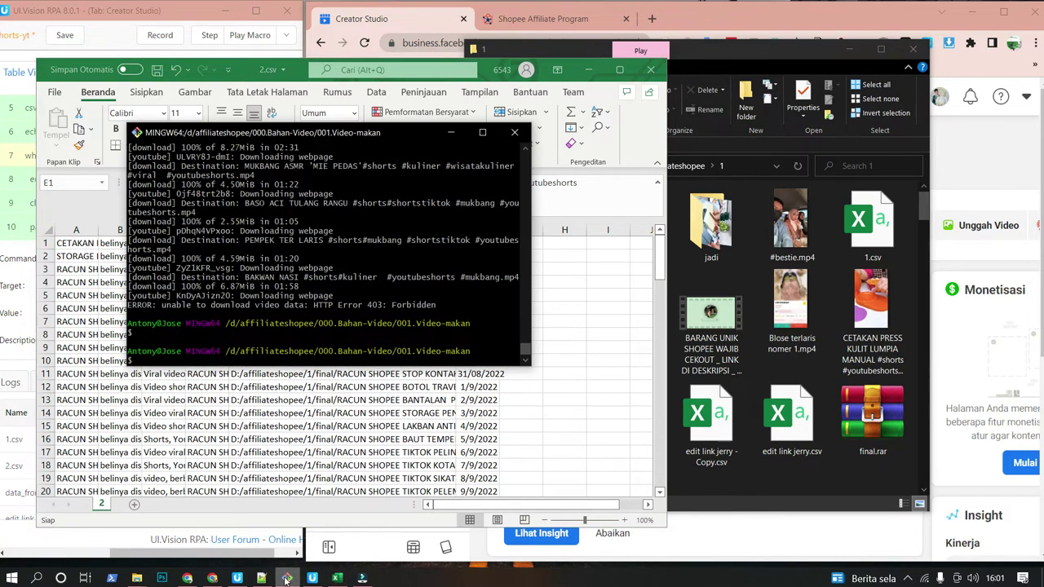
left_click(261, 579)
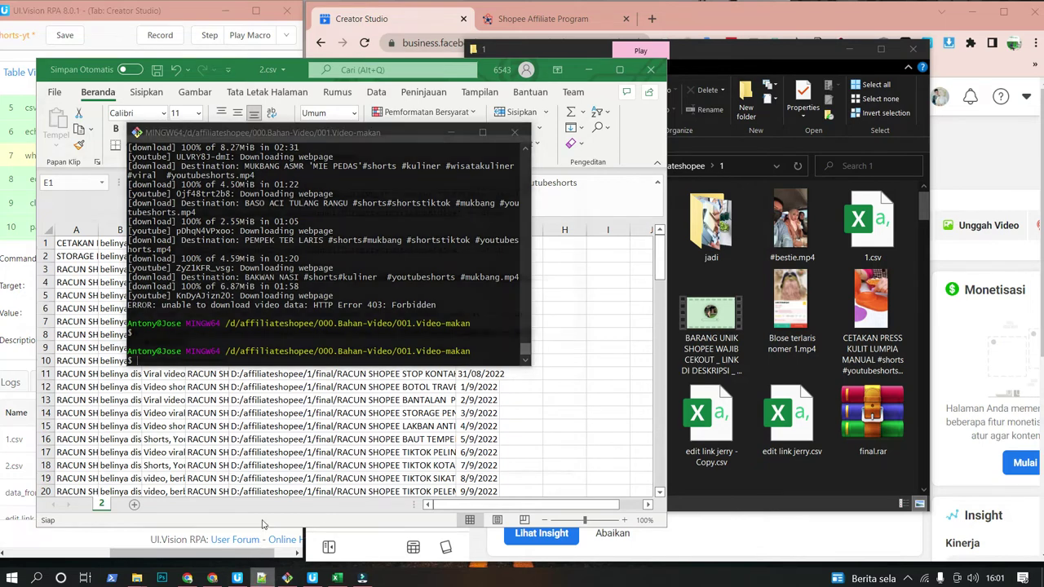
left_click(287, 578)
right_click(441, 340)
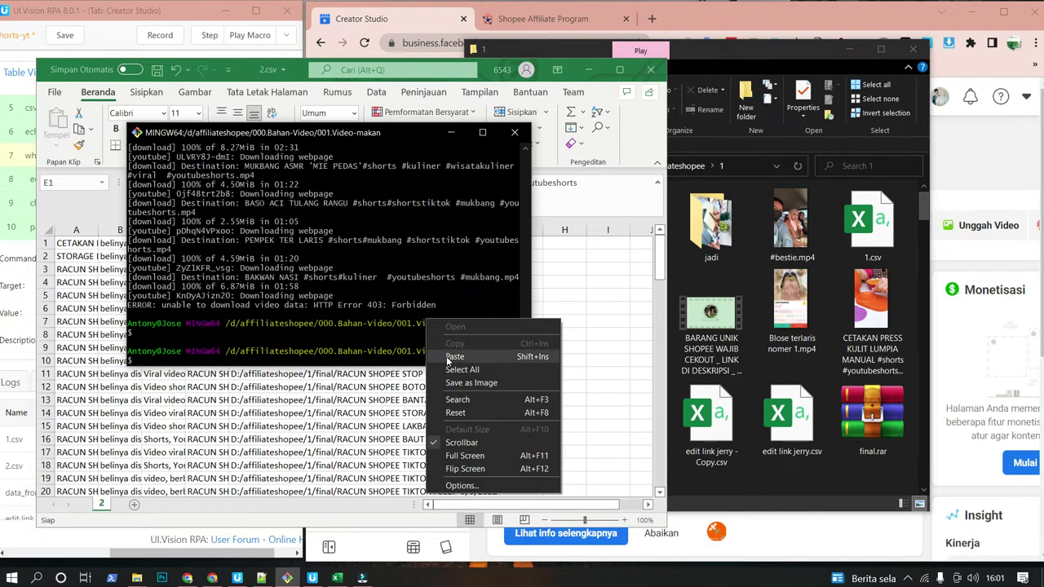
left_click(455, 354)
key("Return")
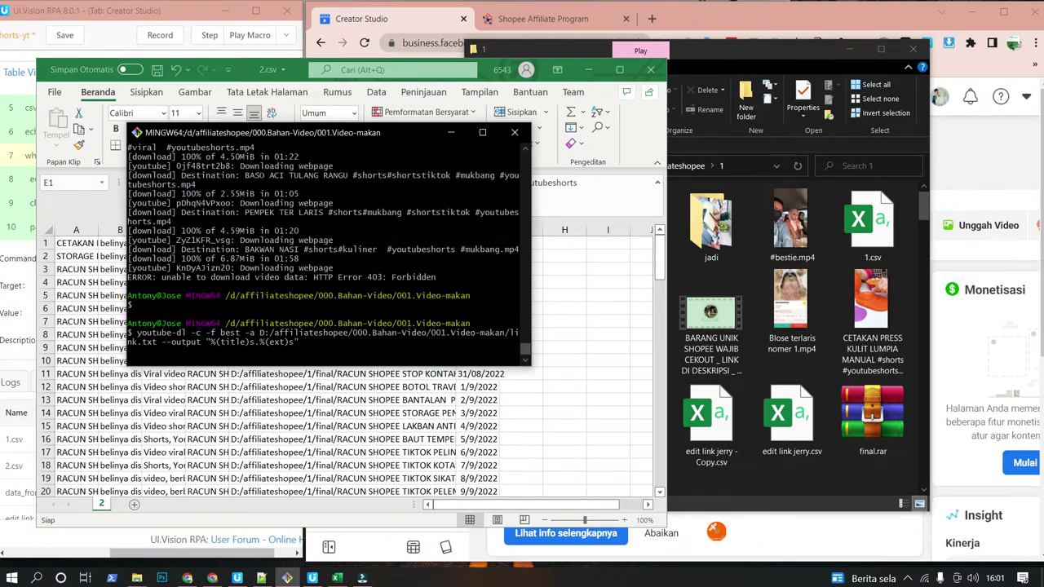
Minimize the 2.csv workbook and place the terminal window beside the File Explorer window
left_click_drag(297, 133, 428, 163)
left_click(587, 70)
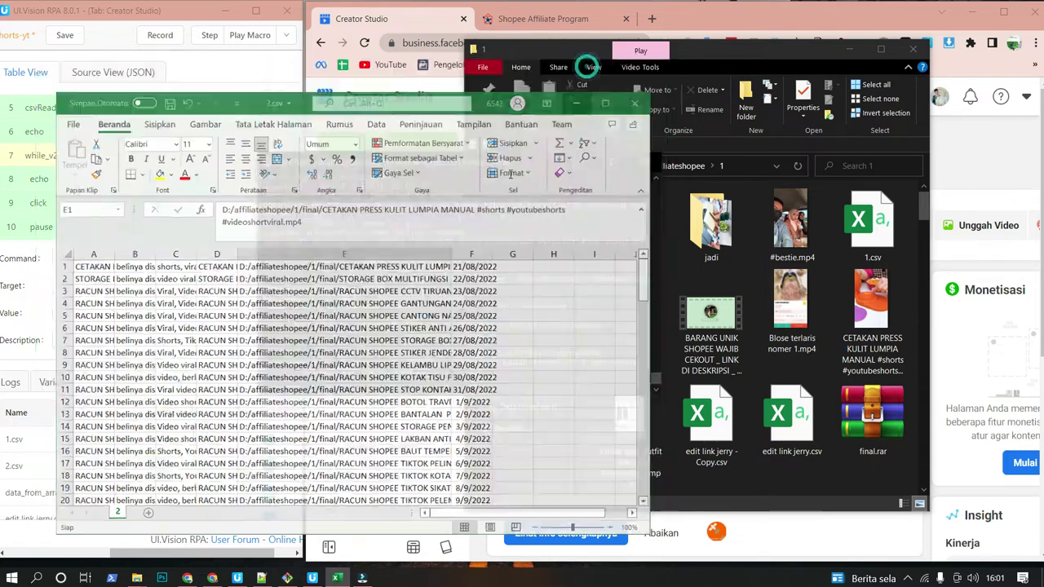
left_click_drag(464, 163, 286, 158)
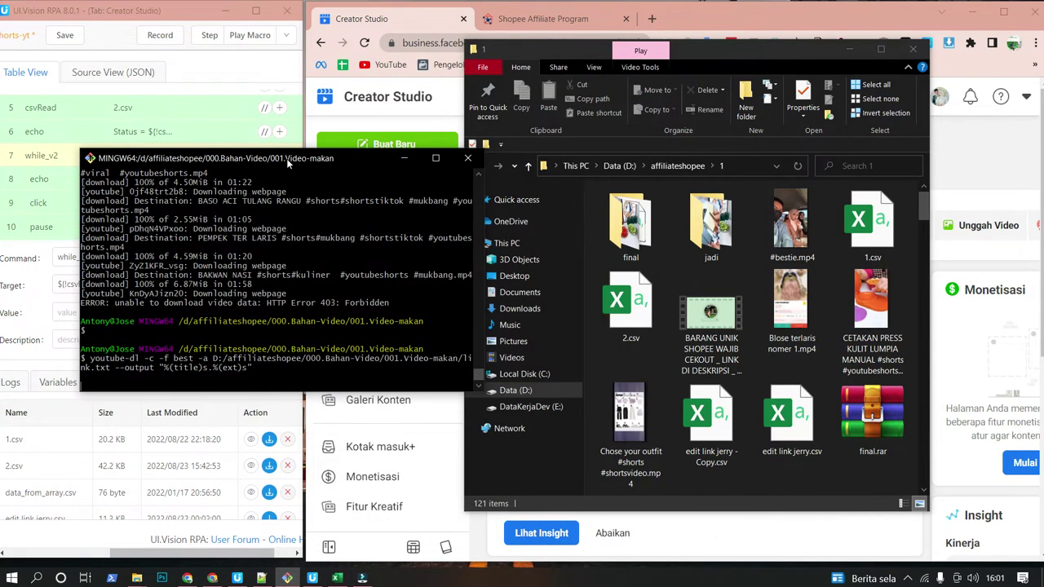
Review all videos in affiliateshopee\000.Bahan-Video\001.Video-makan in File Explorer, and return to the affiliateshopee folder
left_click(677, 166)
left_click(626, 218)
double_click(626, 218)
double_click(620, 215)
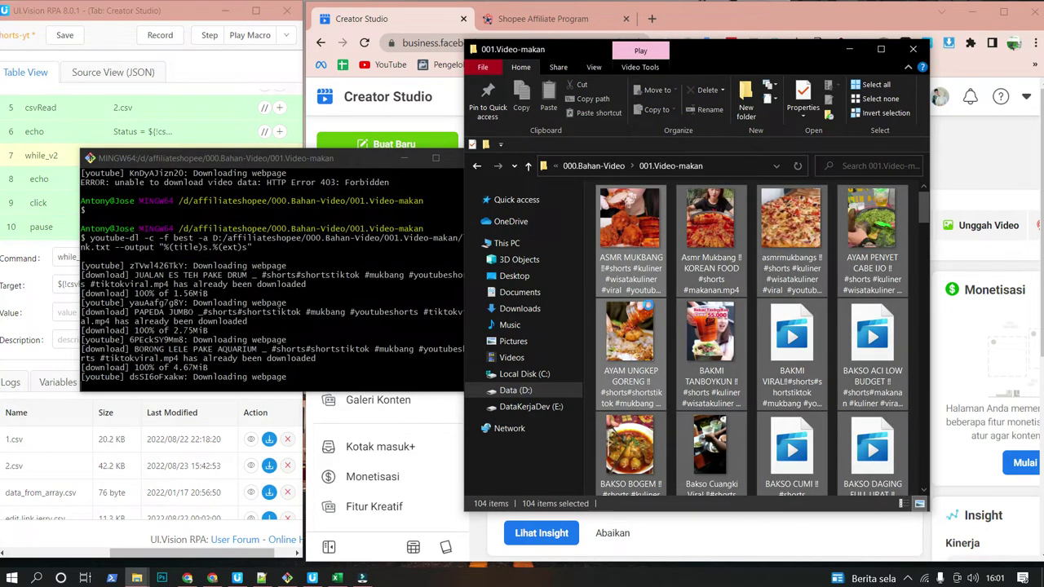
key("ctrl+a")
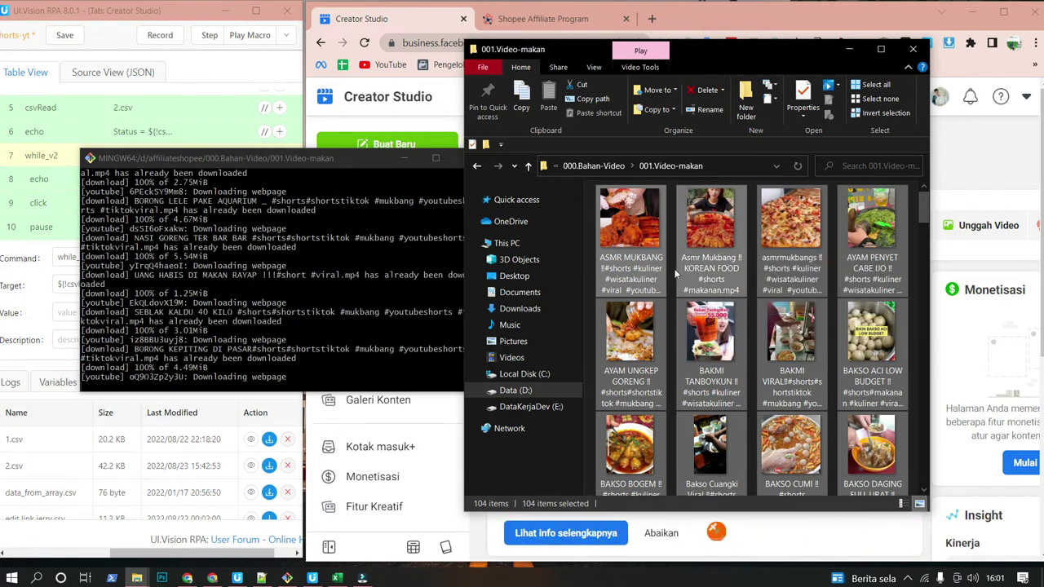
left_click(603, 167)
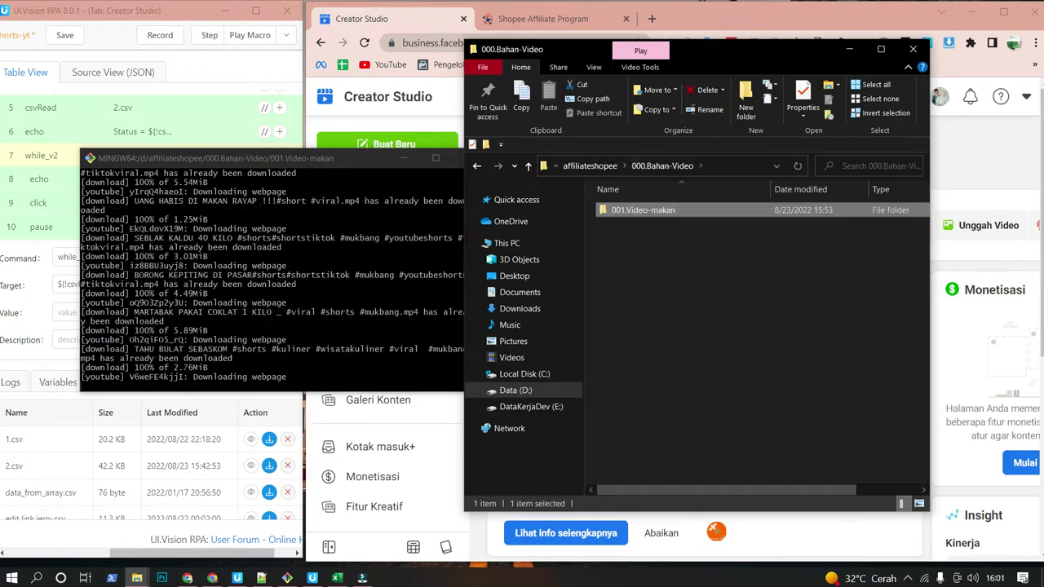
left_click(302, 291)
left_click(595, 166)
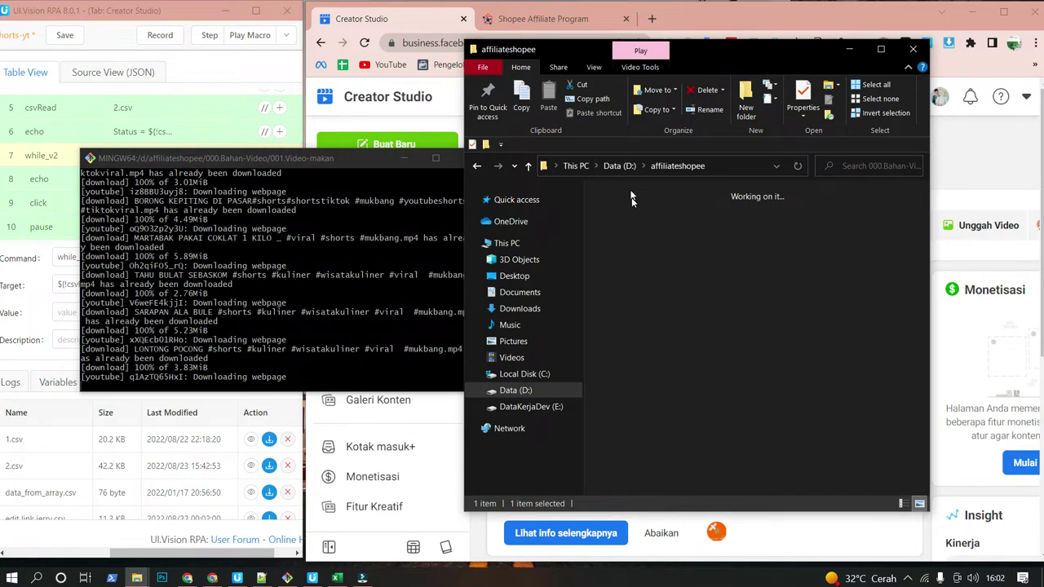
Watch the running Yt-scrape-Desk macro in UI.Vision and examine the expanded description of the YouTube video it opens
left_click(236, 578)
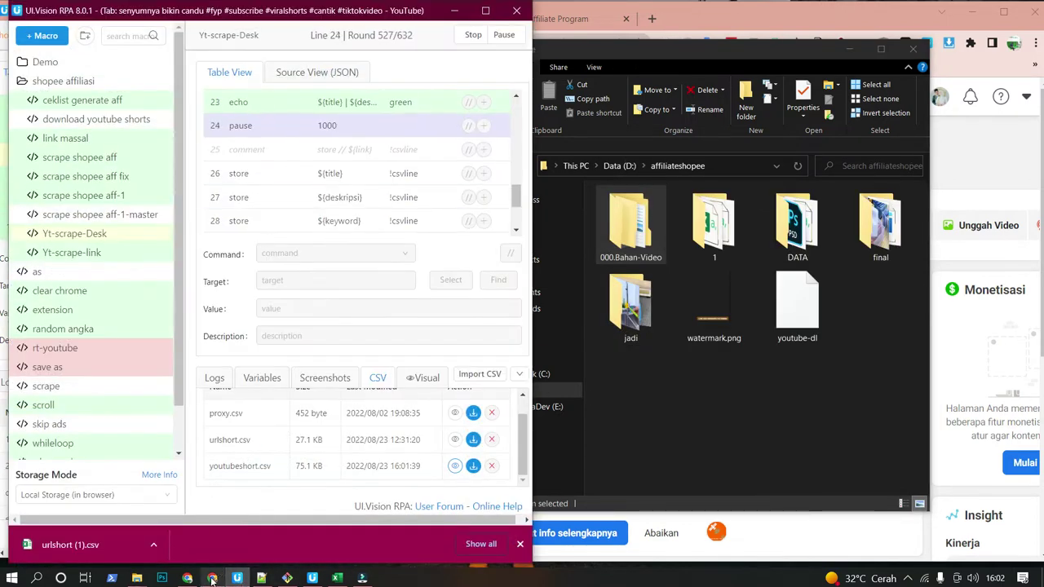
left_click(212, 579)
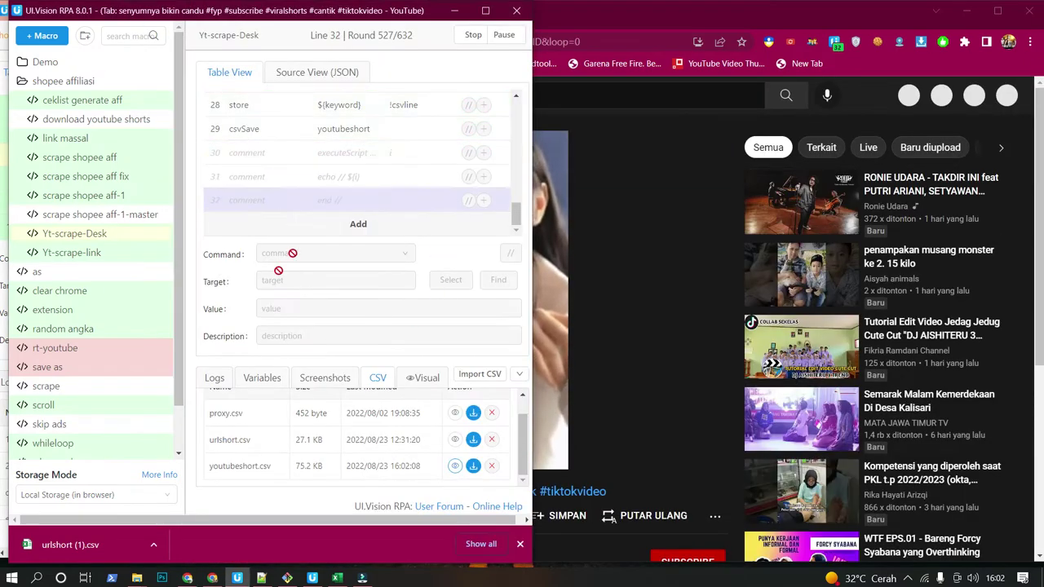
left_click(643, 14)
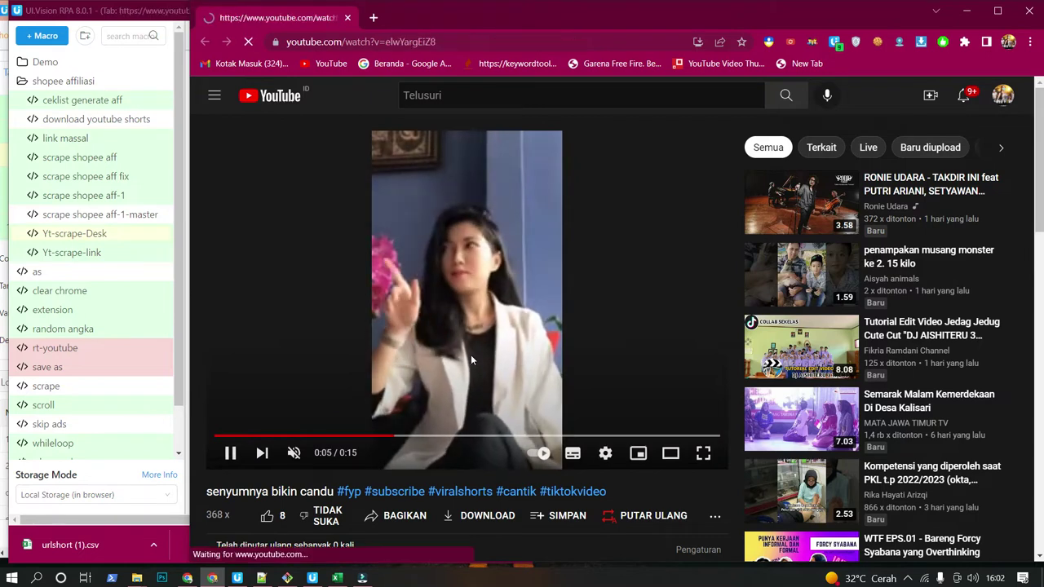
scroll(469, 357, "down", 3)
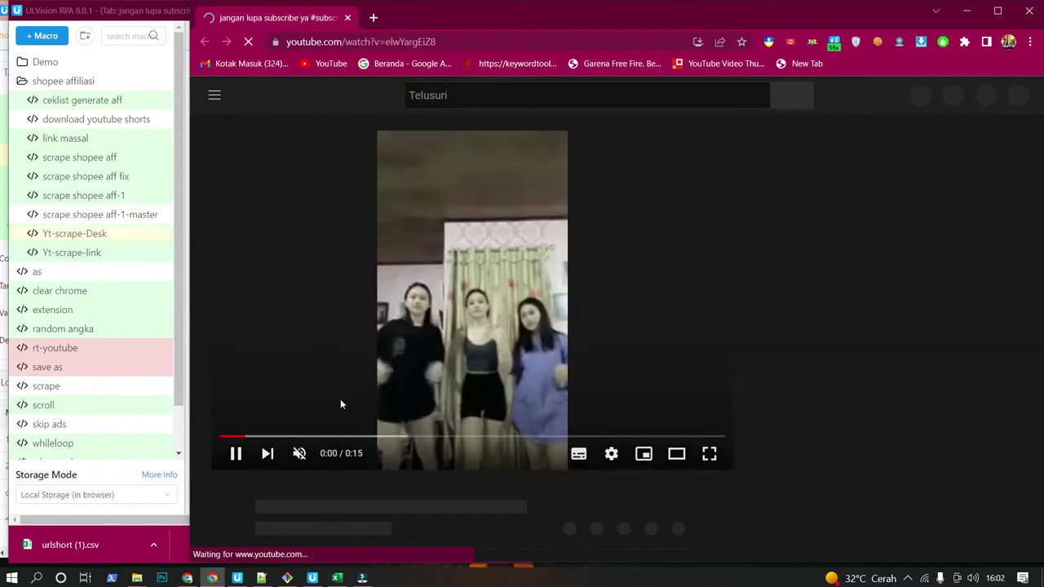
scroll(280, 357, "down", 2)
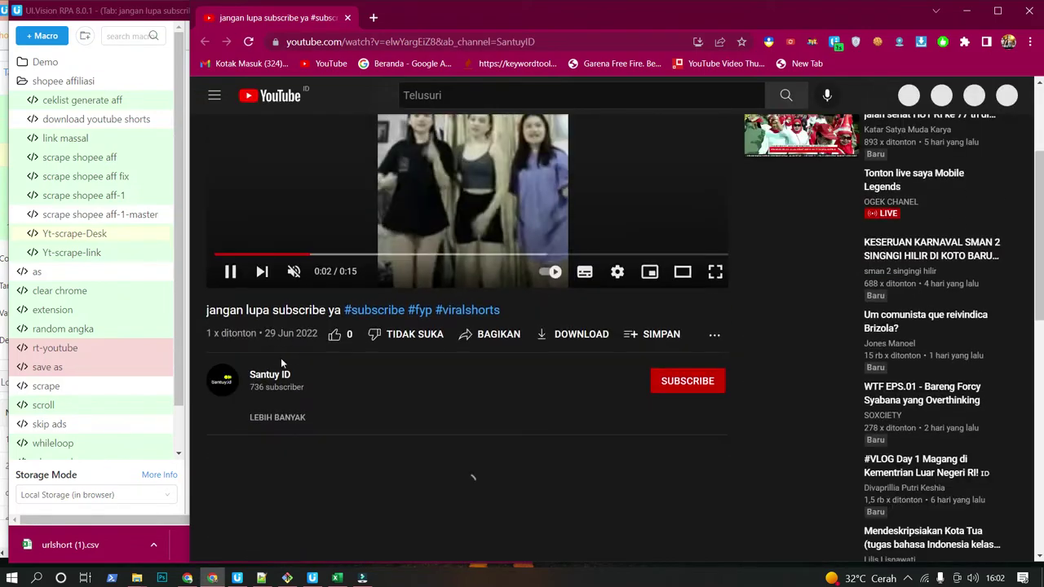
left_click(280, 418)
scroll(281, 413, "down", 4)
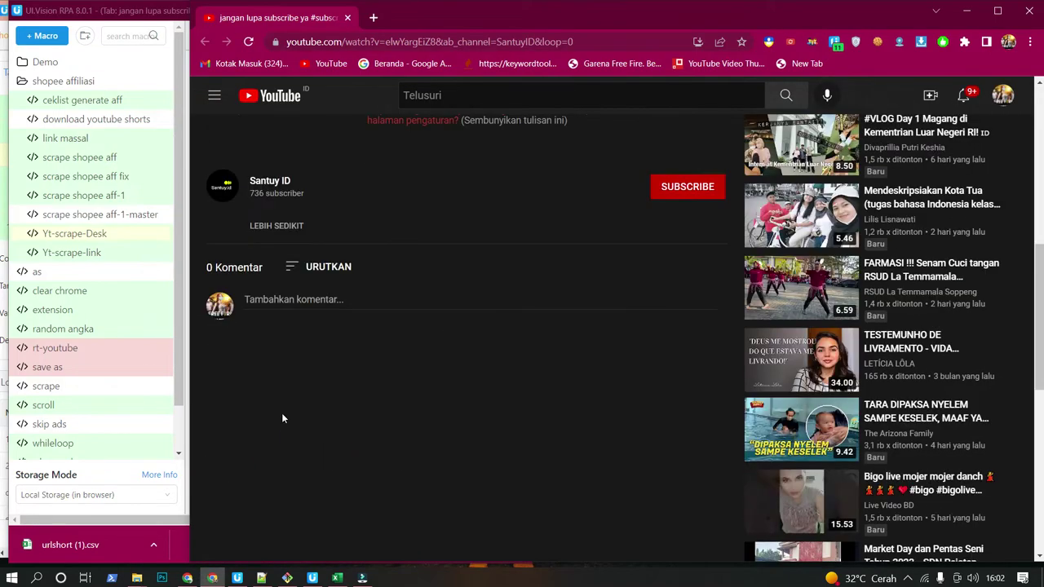
Return to 2.csv in Excel, inspect cells A1 and B1, and highlight the Shopee link within B1's description text
left_click(336, 578)
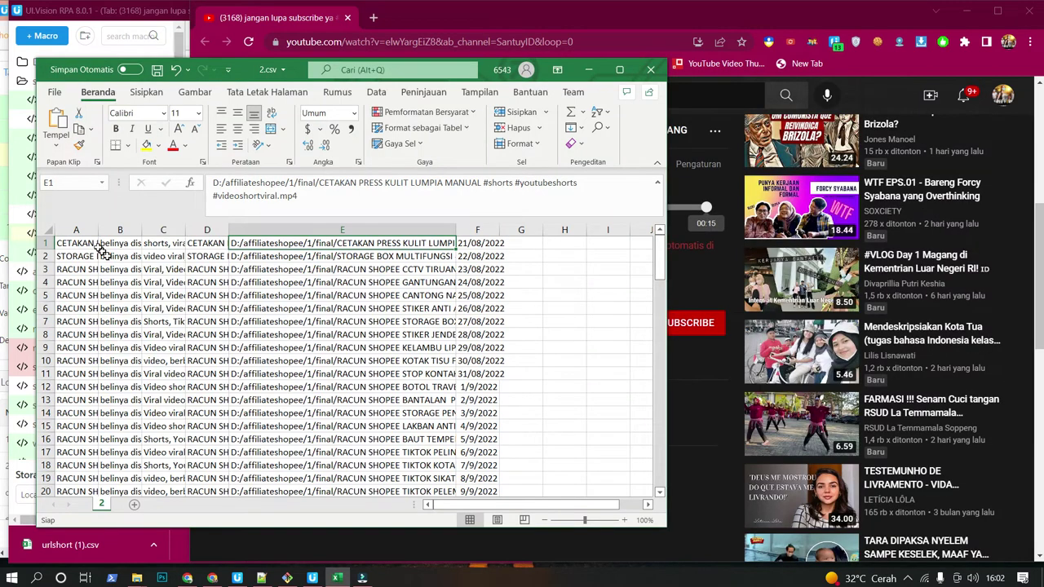
left_click(75, 243)
left_click(119, 243)
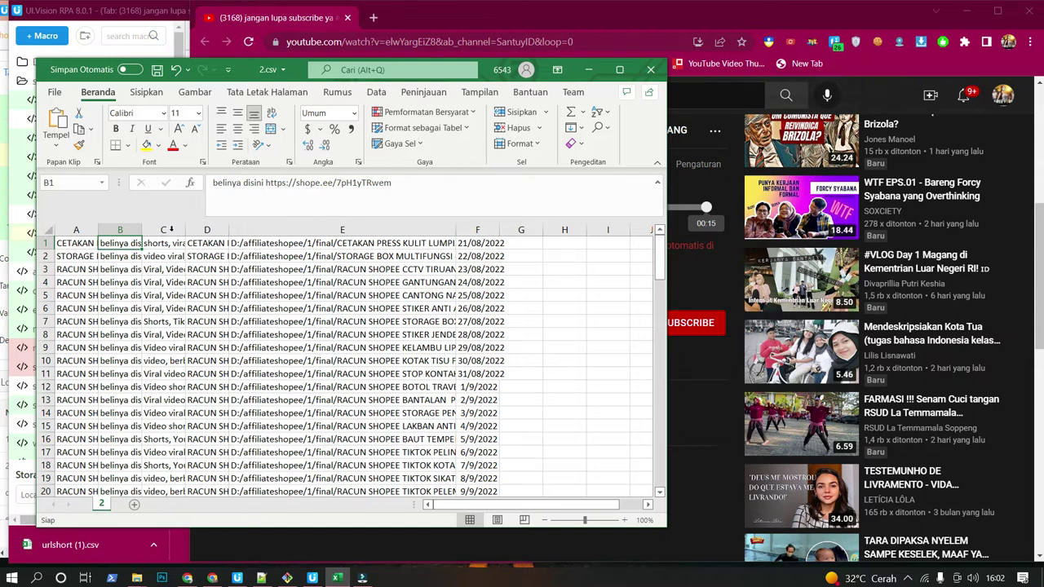
left_click(265, 182)
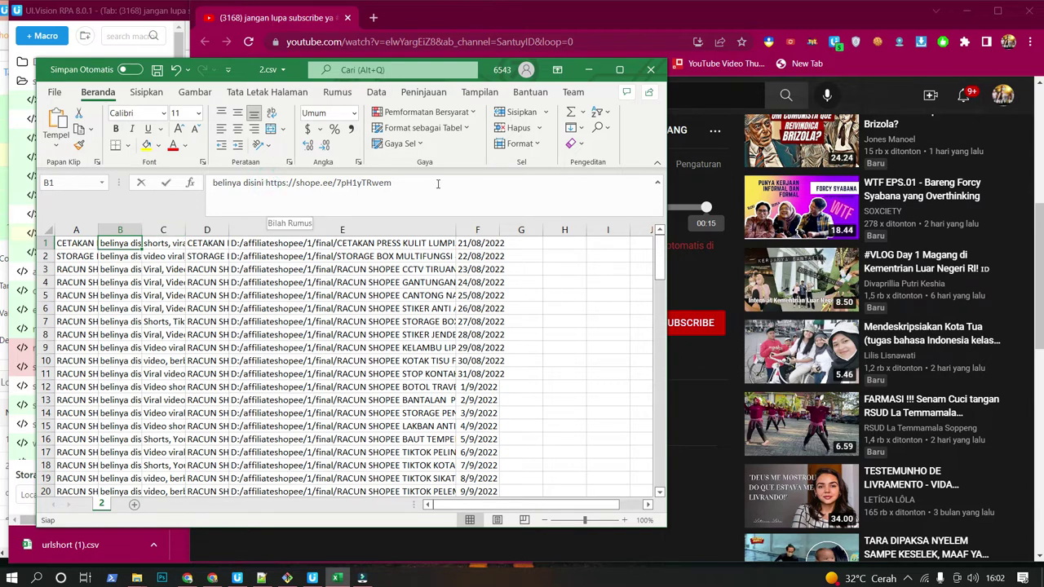
key("shift+End")
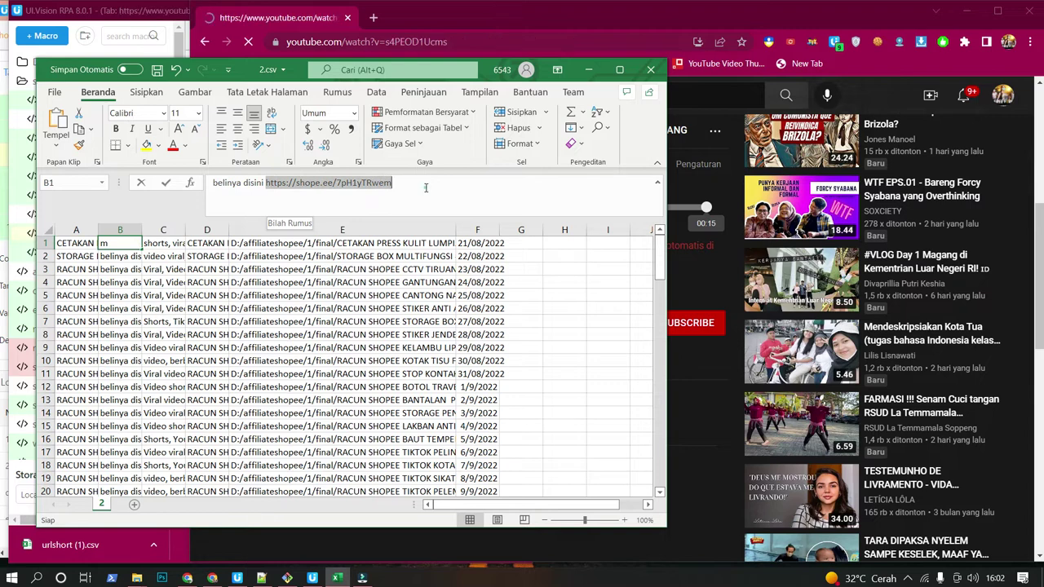
left_click(411, 184)
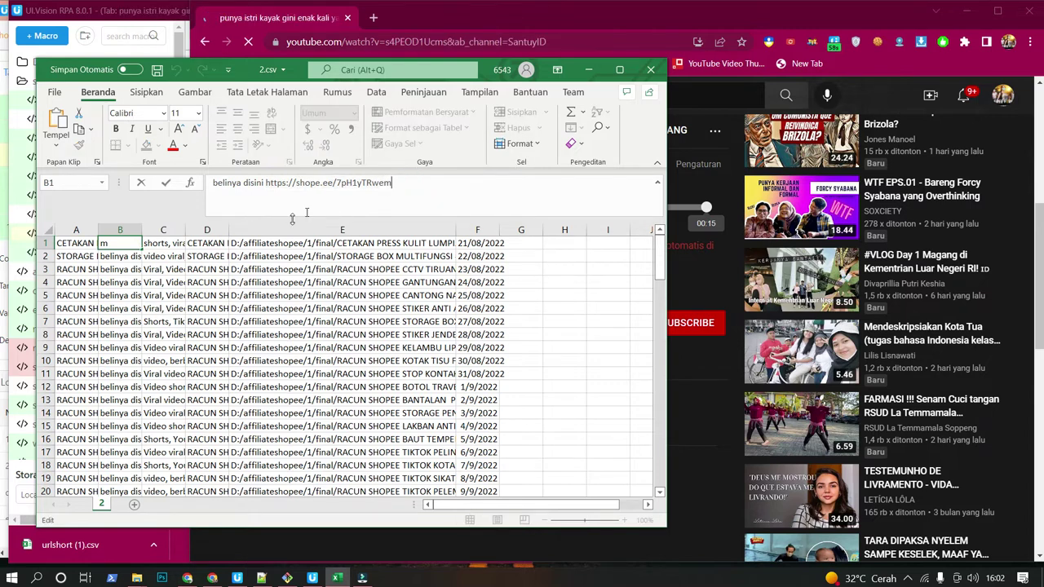
left_click_drag(266, 184, 408, 188)
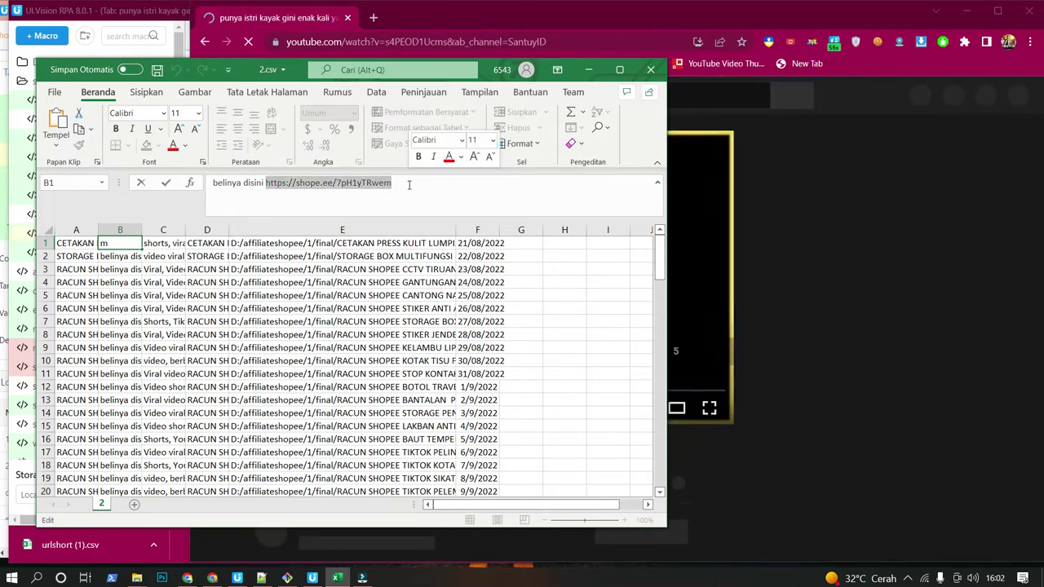
left_click(407, 188)
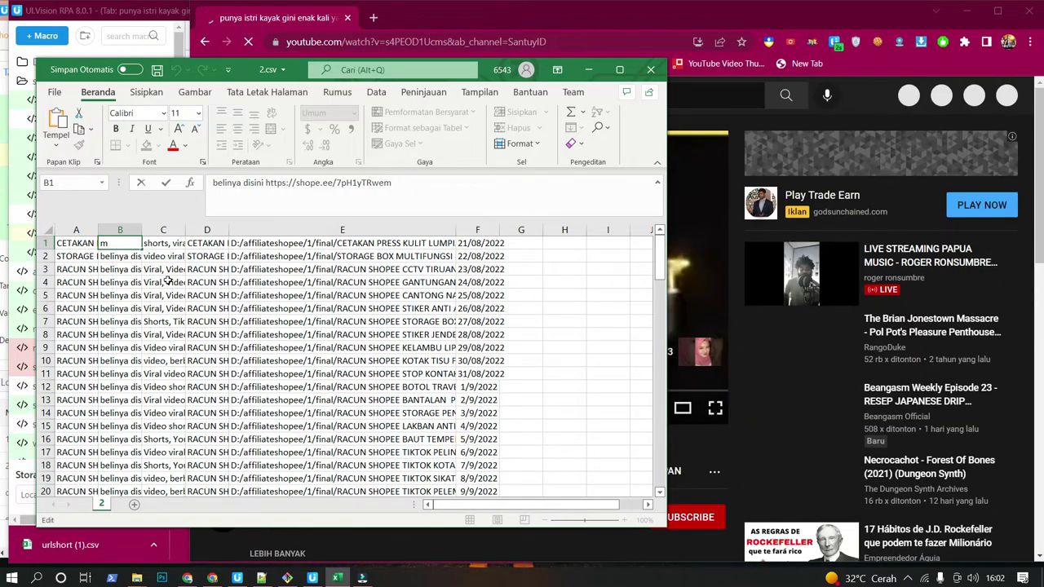
Minimize the 2.csv workbook and bring up the UI.Vision macro window beside the Creator Studio home page for Parkir Kuota
key("Escape")
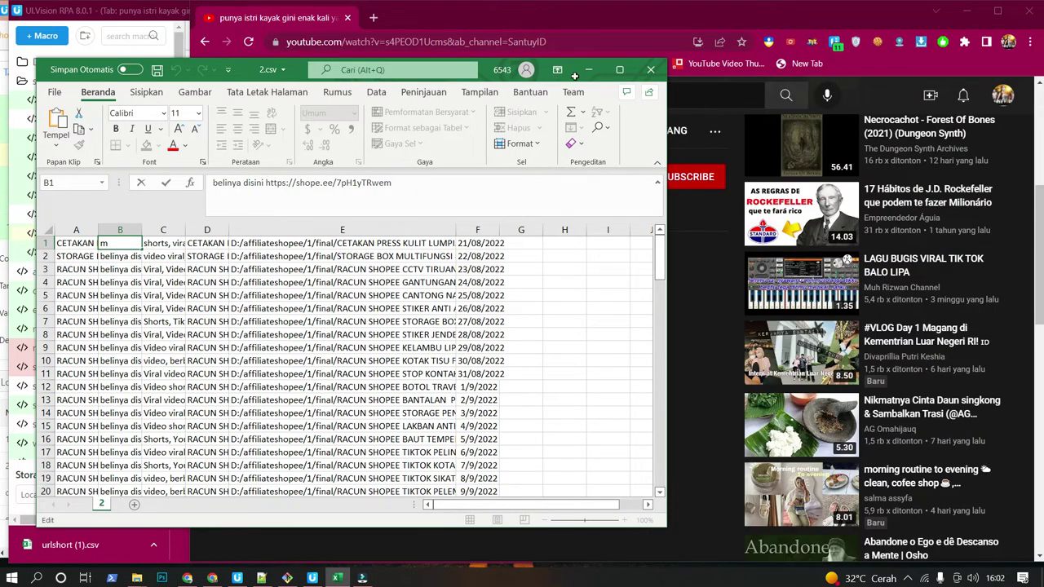
left_click(587, 70)
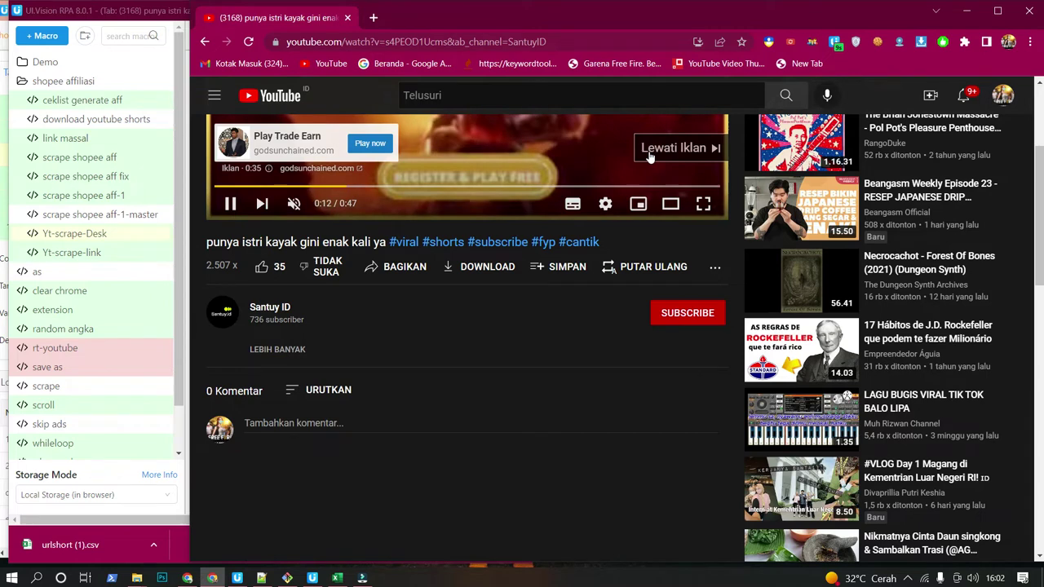
left_click(186, 578)
left_click(210, 527)
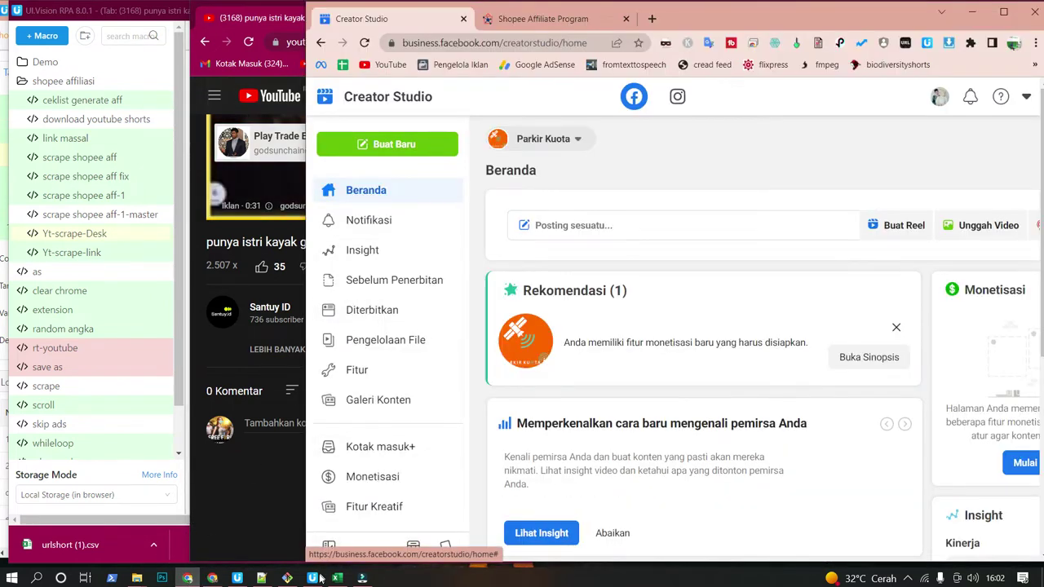
left_click(313, 578)
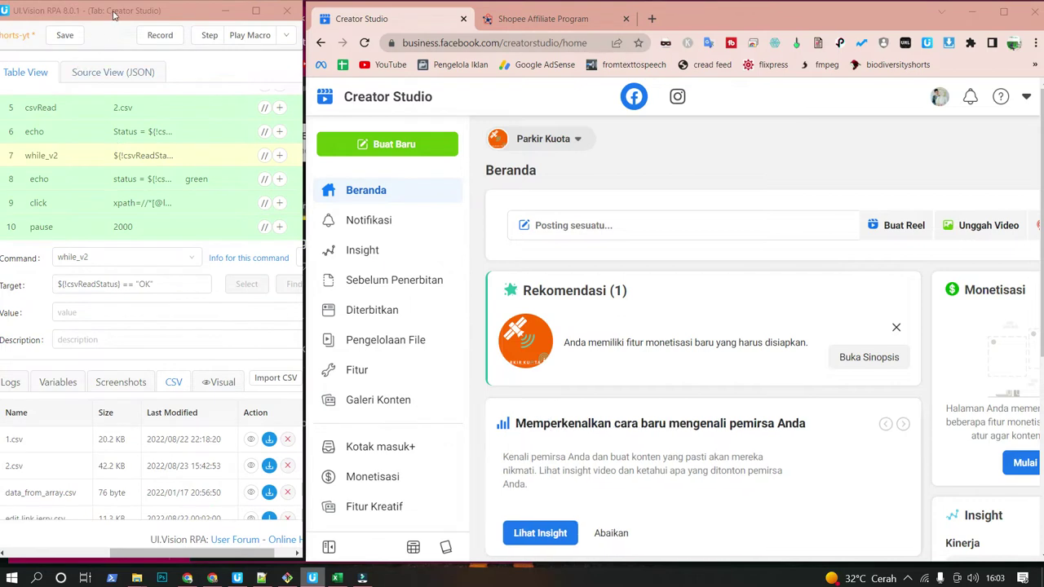
mouse_move(198, 556)
left_mouse_down()
mouse_move(79, 557)
mouse_move(199, 564)
left_mouse_up()
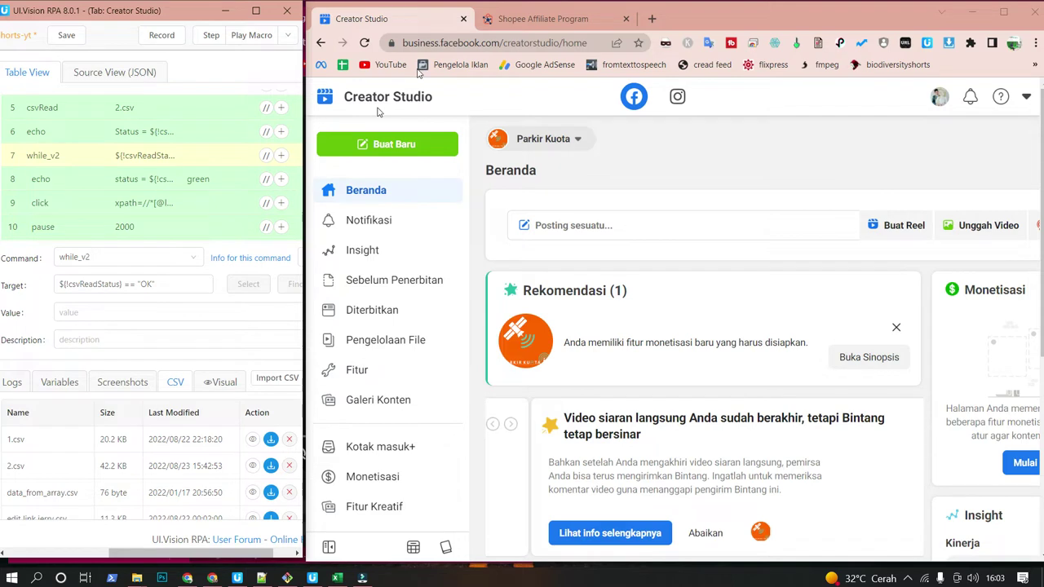
left_click(458, 43)
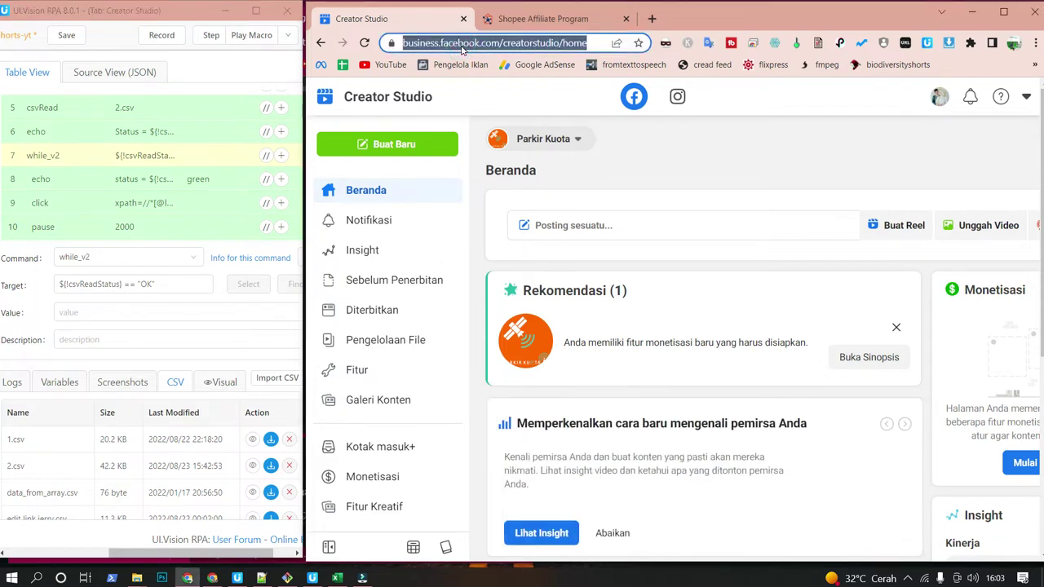
left_click(636, 153)
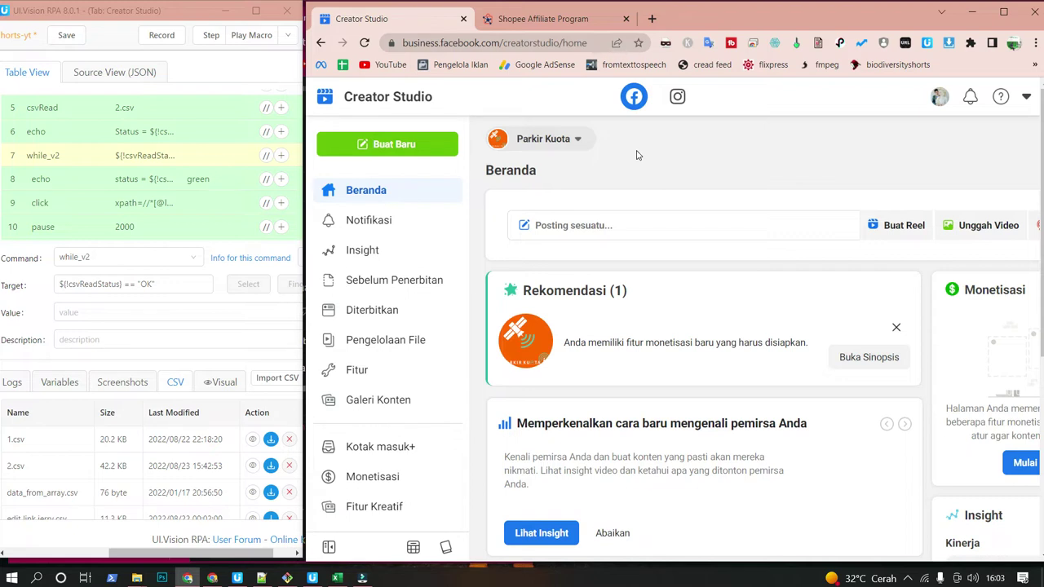
left_click(250, 38)
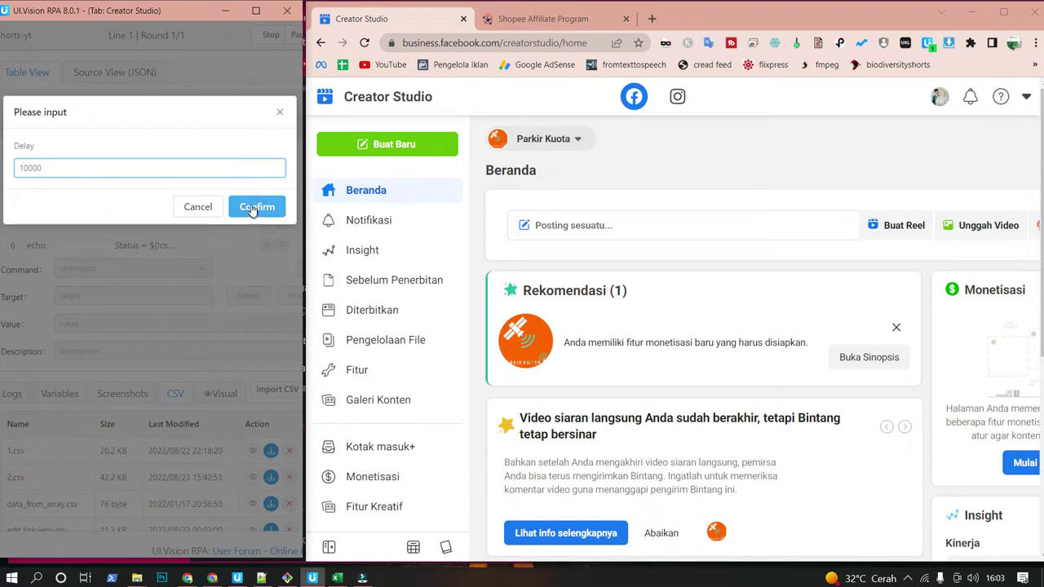
left_click(280, 114)
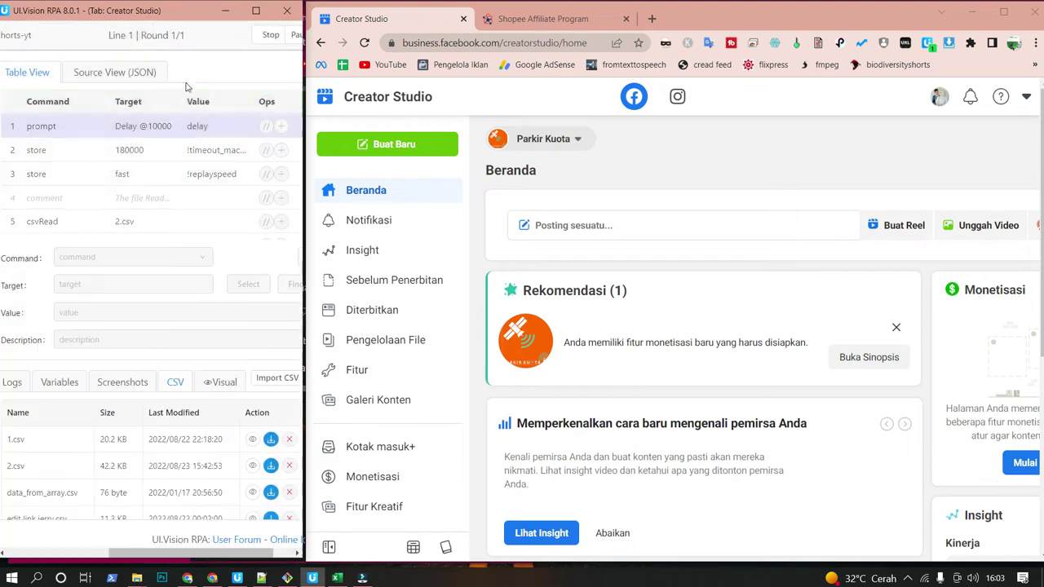
left_click(263, 33)
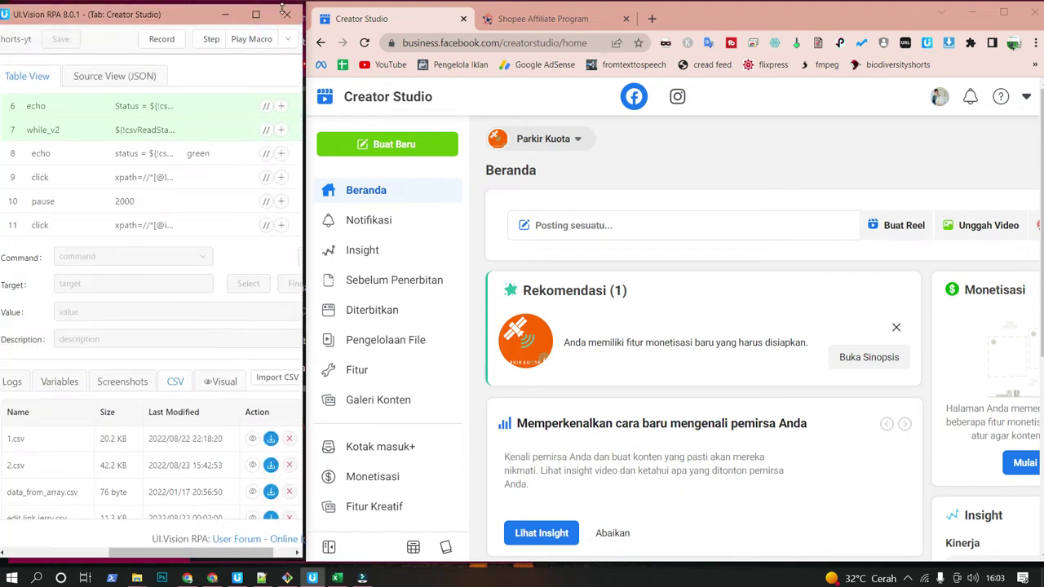
Run the UploadFb macro in UI.Vision and accept the preset values of its first two prompts, including a Time Post of 5000
left_click_drag(178, 558, 62, 558)
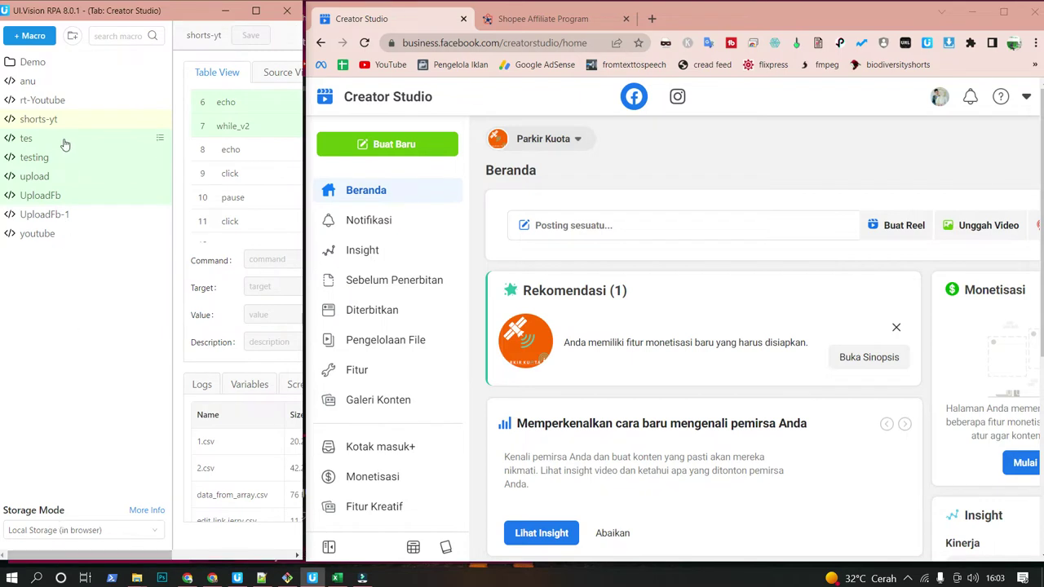
left_click(56, 198)
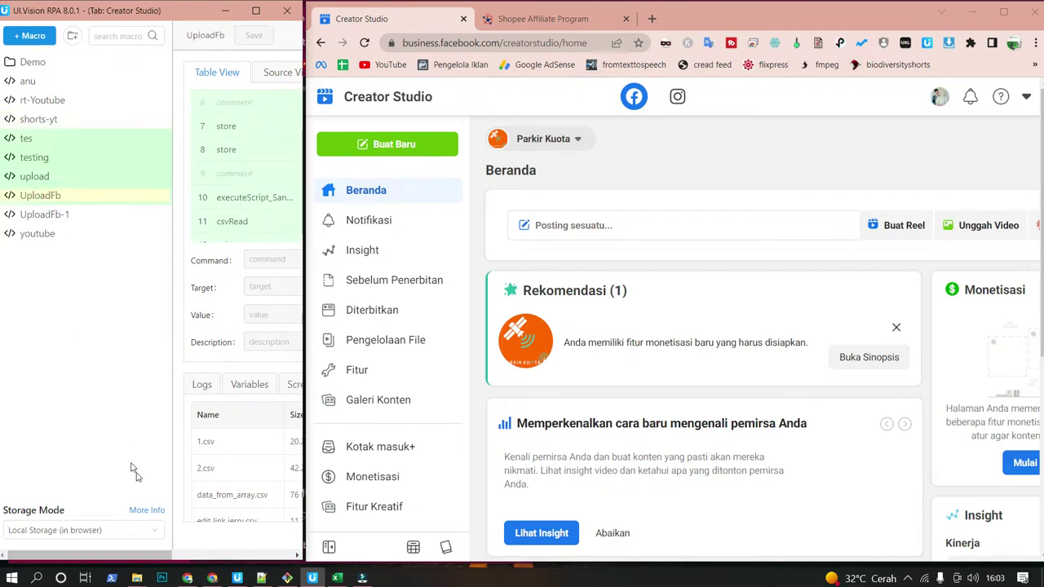
left_click_drag(118, 558, 244, 558)
left_click(218, 36)
left_click(251, 206)
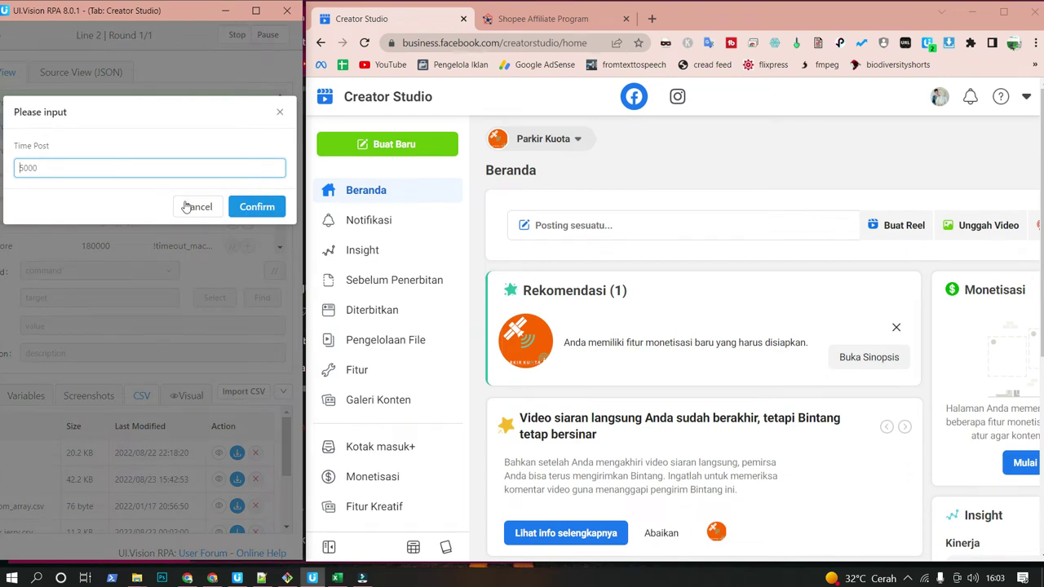
left_click(253, 209)
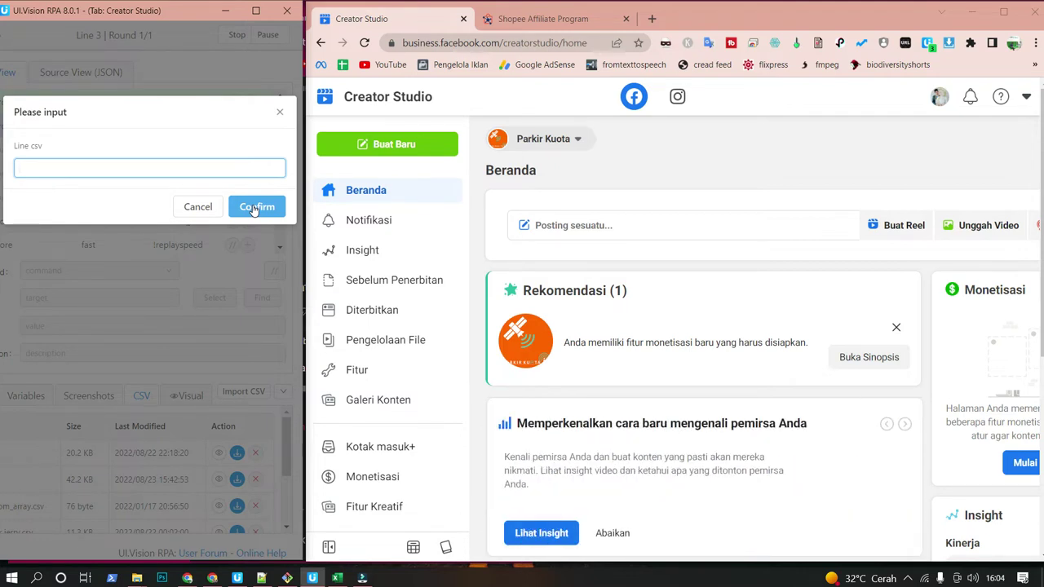
Check how far the rows extend in 2.csv in Excel, and answer the macro's Line csv prompt with 1
left_click(337, 578)
scroll(233, 402, "down", 20)
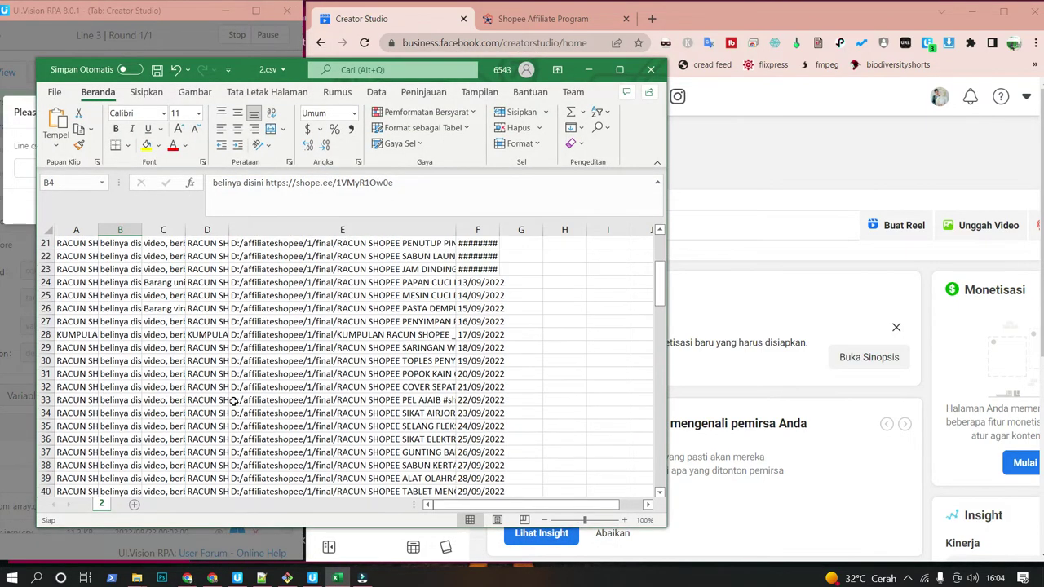
scroll(234, 401, "down", 6)
scroll(235, 400, "up", 6)
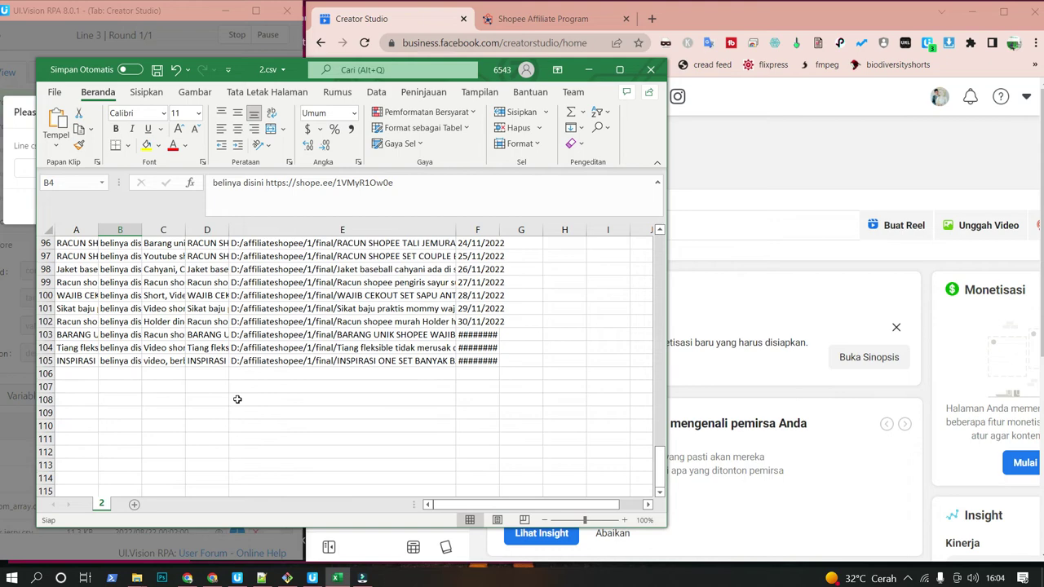
left_click(334, 578)
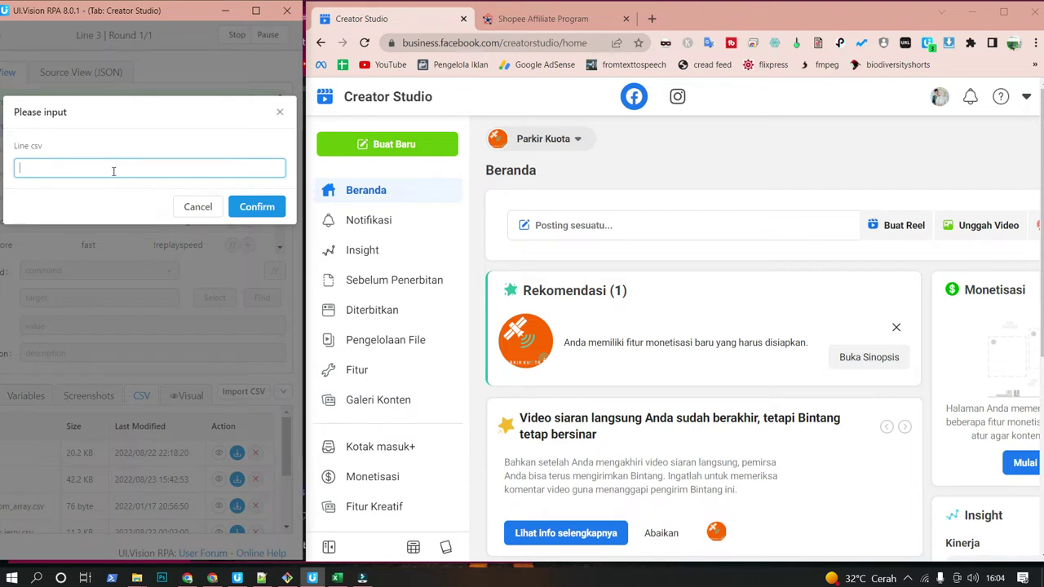
type("1")
key("Return")
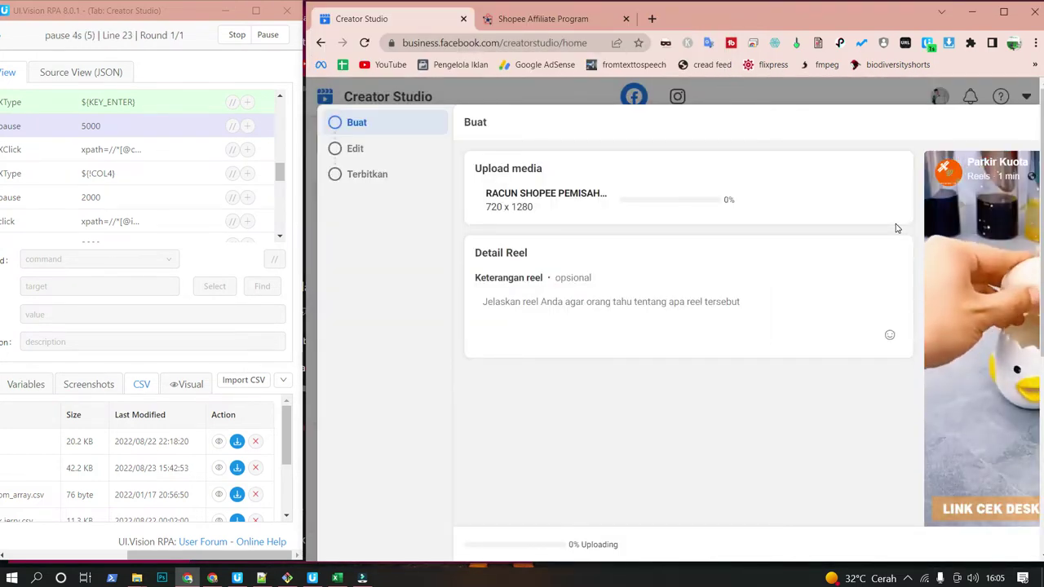
Widen the Creator Studio window and zoom its page out while the macro fills in the reel
left_click(489, 305)
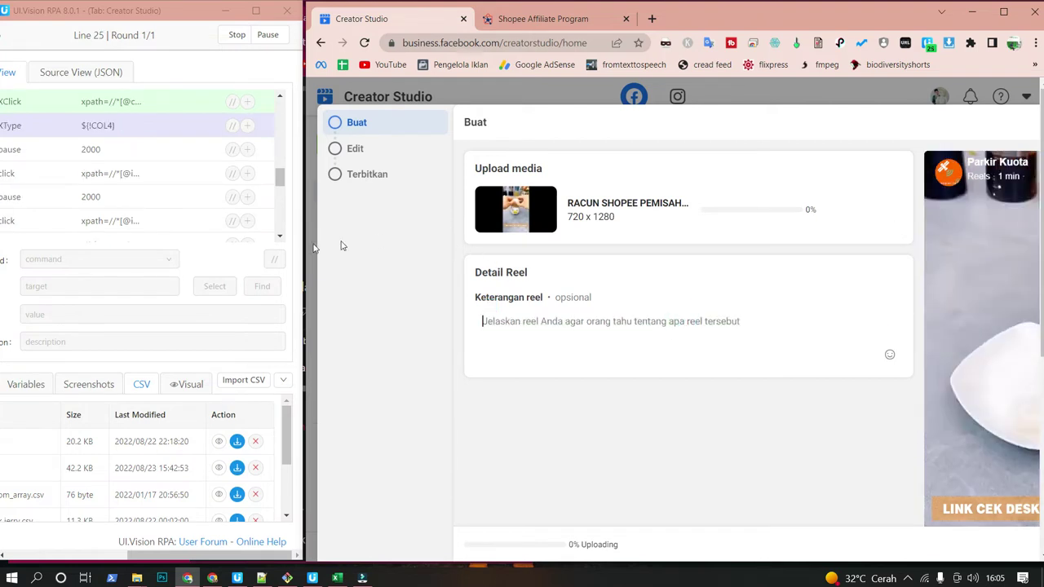
left_click_drag(305, 238, 247, 243)
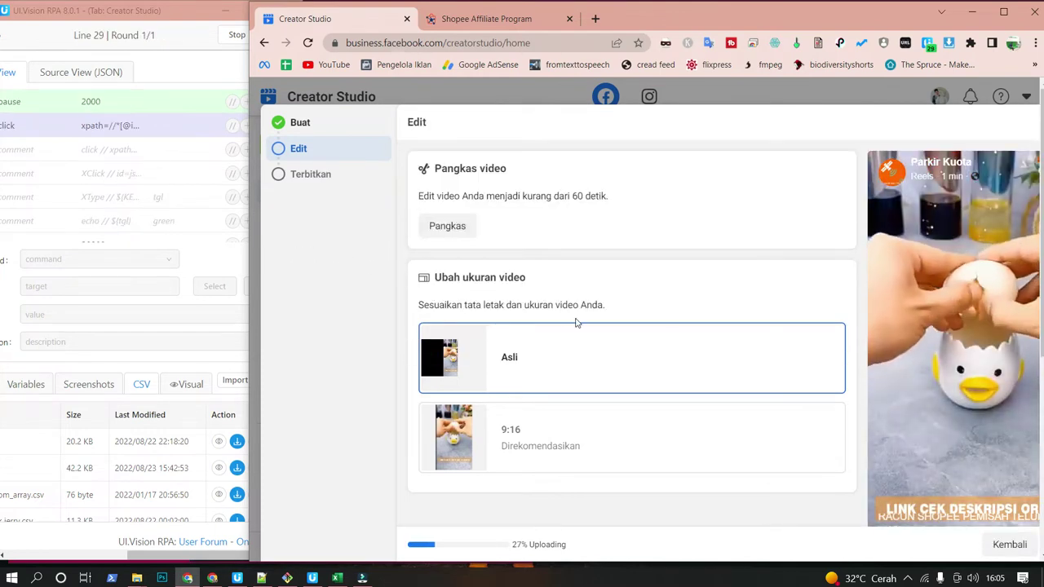
key("ctrl+minus")
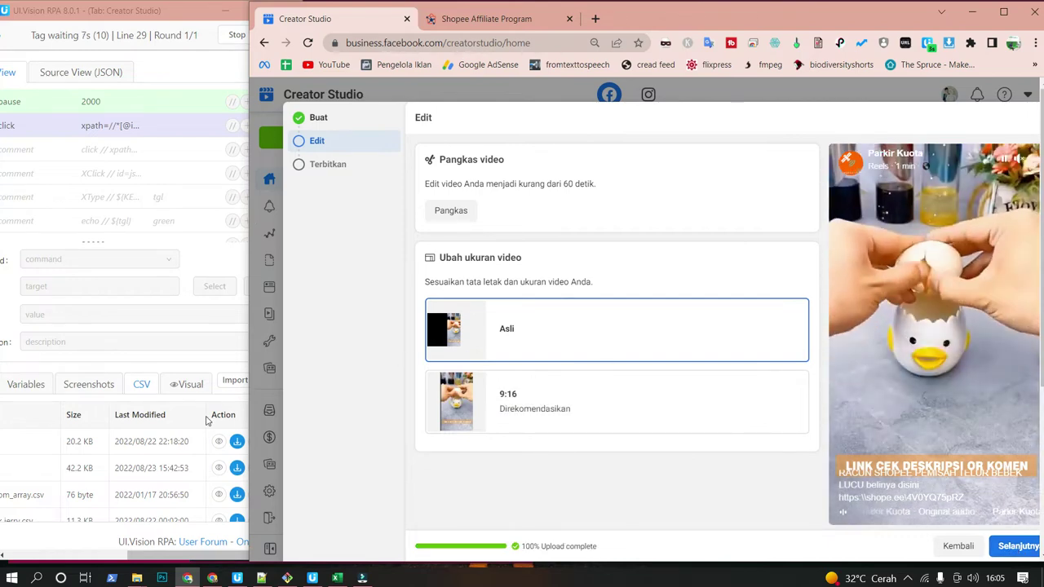
View the running UploadFb commands in UI.Vision, reposition its window, and return to the Creator Studio window
double_click(139, 10)
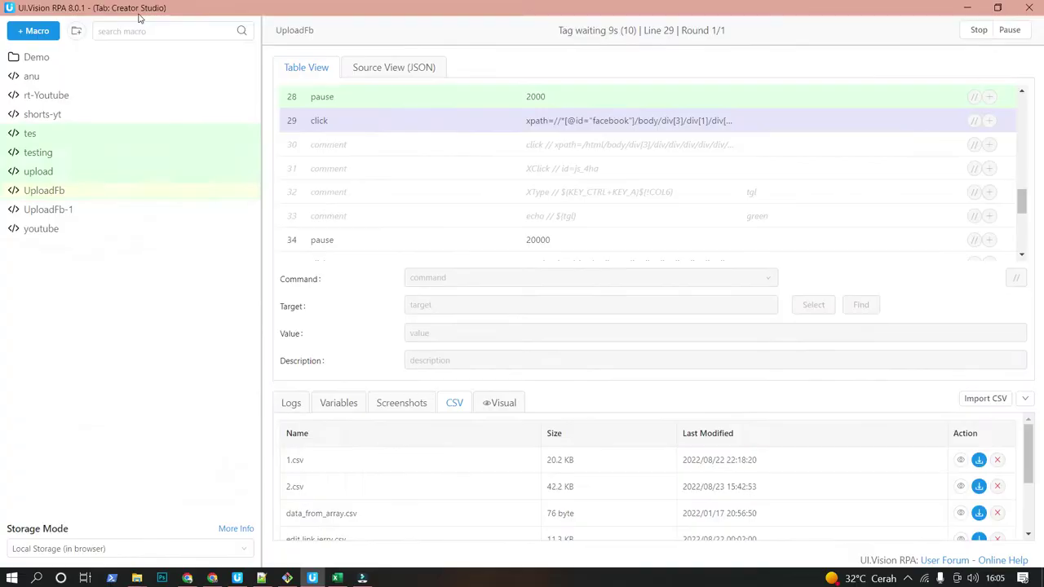
double_click(141, 13)
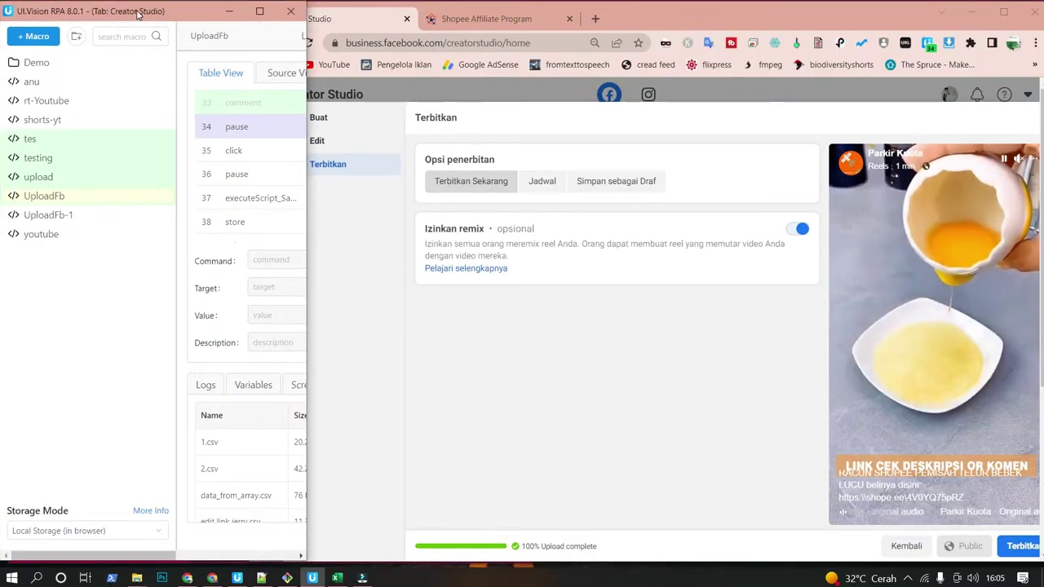
left_click_drag(147, 14, 146, 13)
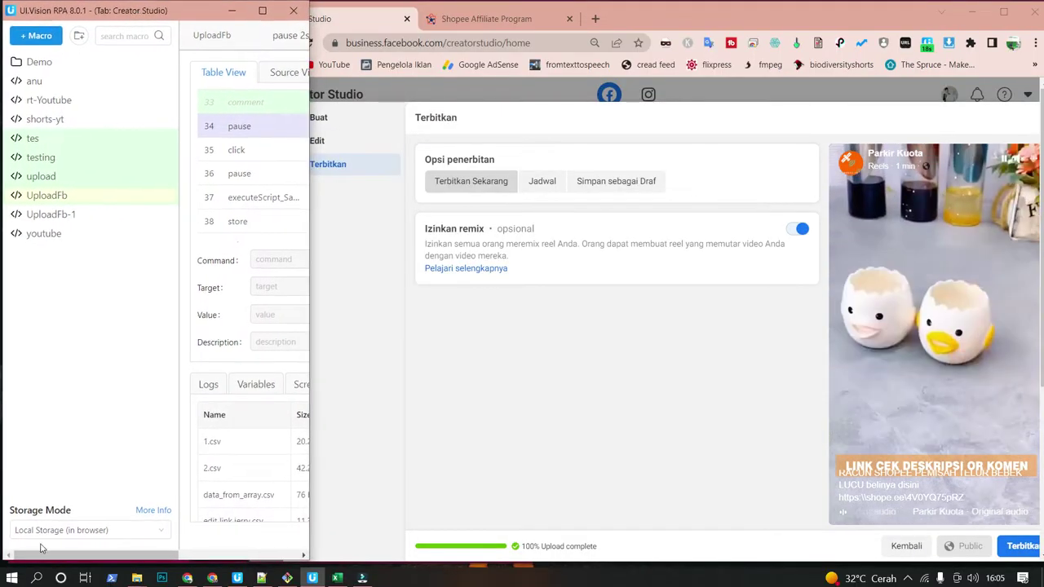
left_click_drag(48, 559, 149, 563)
left_click(679, 26)
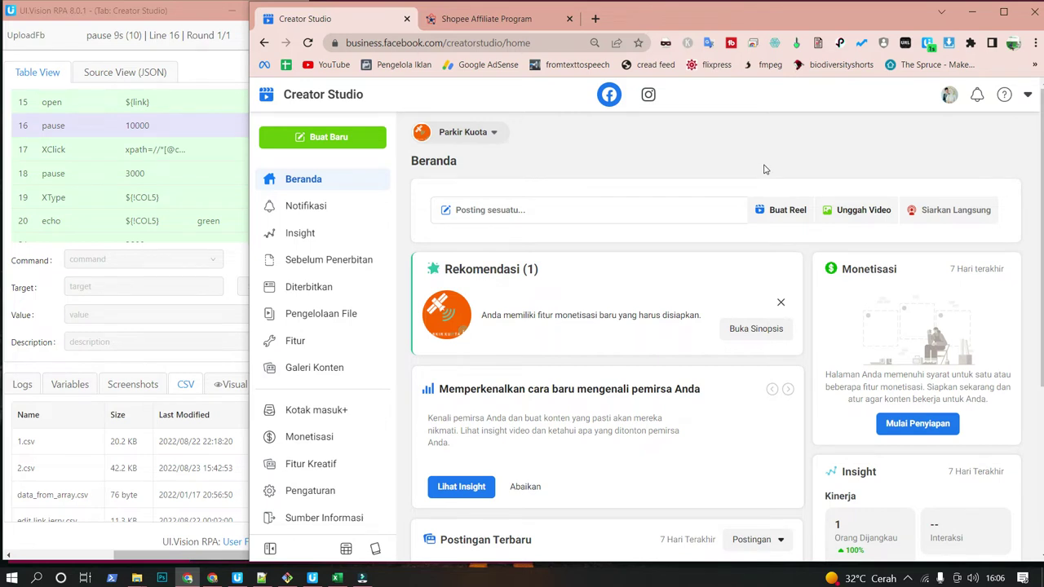
Follow the macro's next upload attempt in Creator Studio and examine the video path and CSV line number in its log
left_click(840, 227)
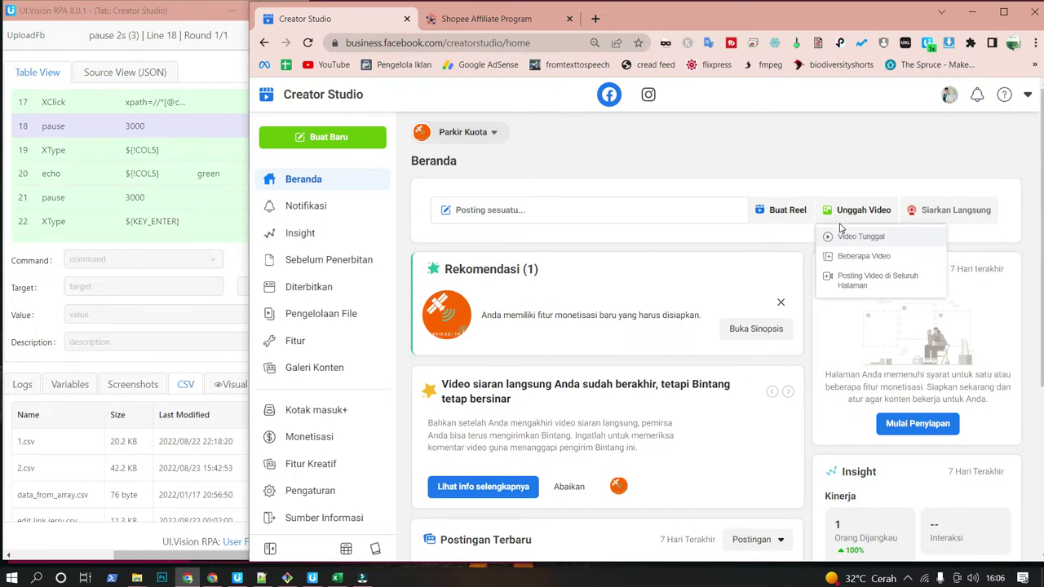
key("space")
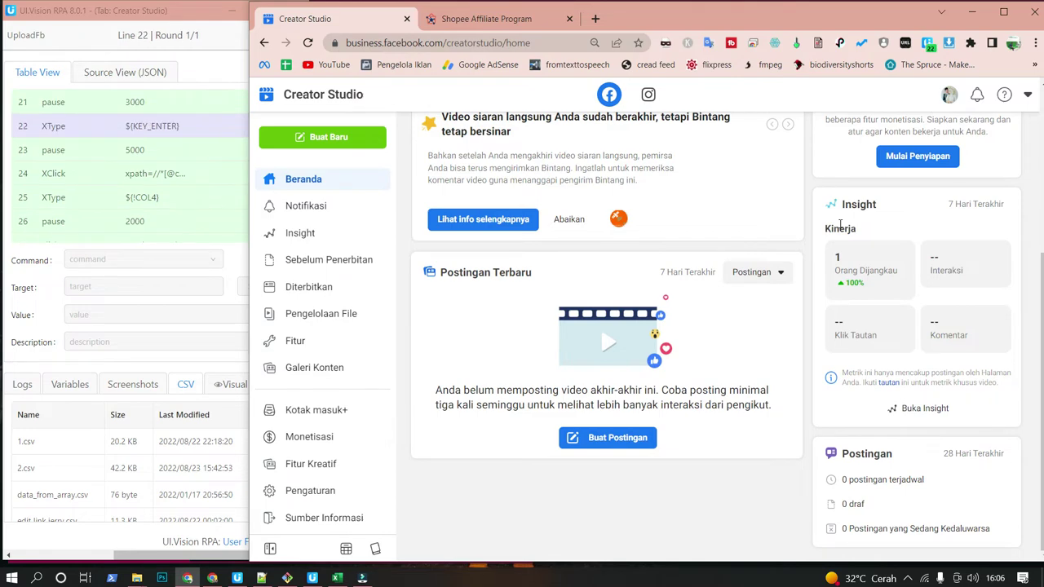
key("Return")
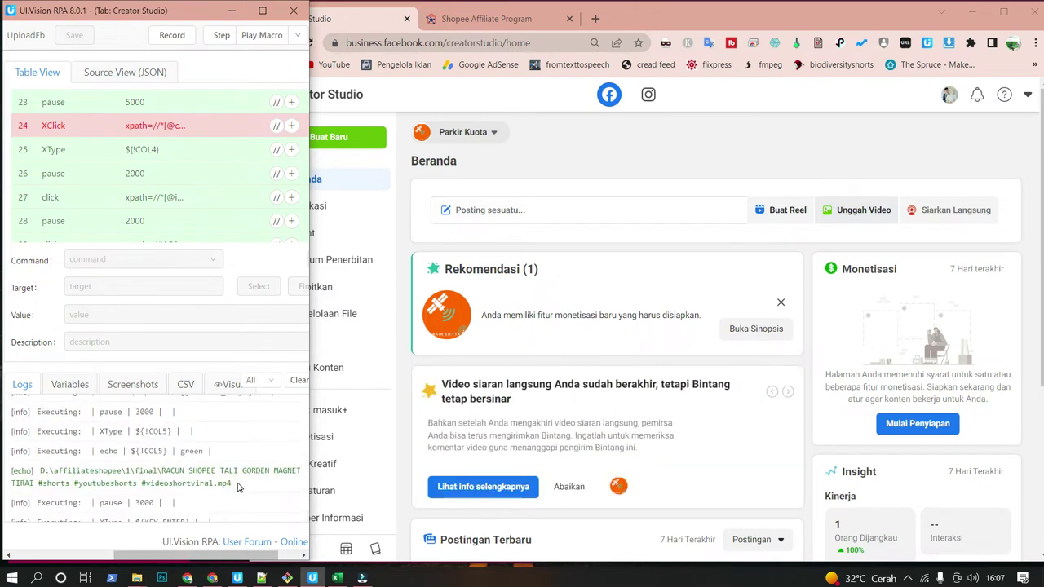
left_click_drag(232, 482, 46, 470)
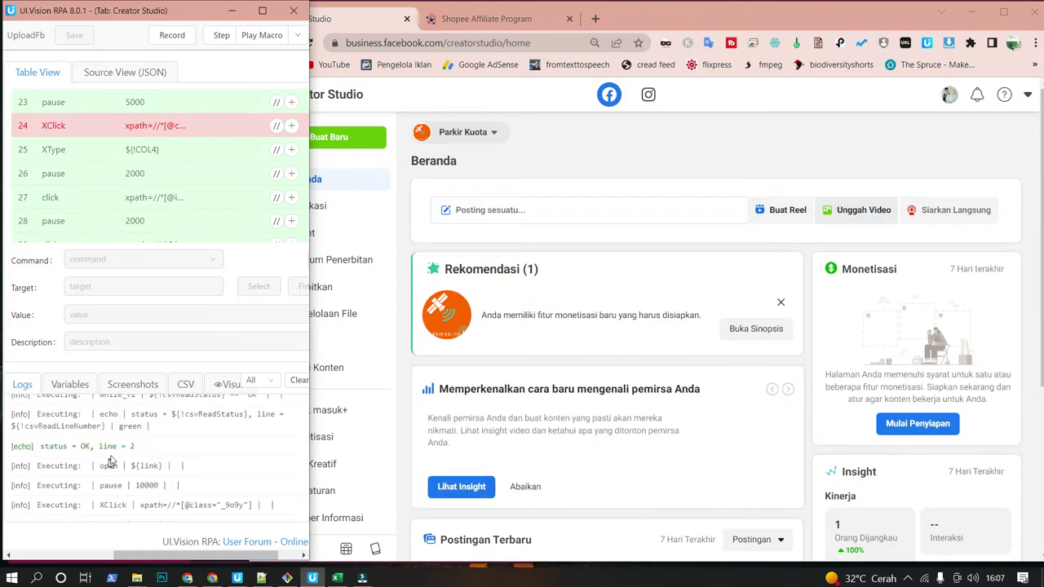
left_click_drag(129, 446, 176, 452)
Try rerunning the UploadFb macro from CSV line 2, and cancel its video file selection and the run
left_click(253, 35)
key("Return")
key("Return")
type("3")
key("Return")
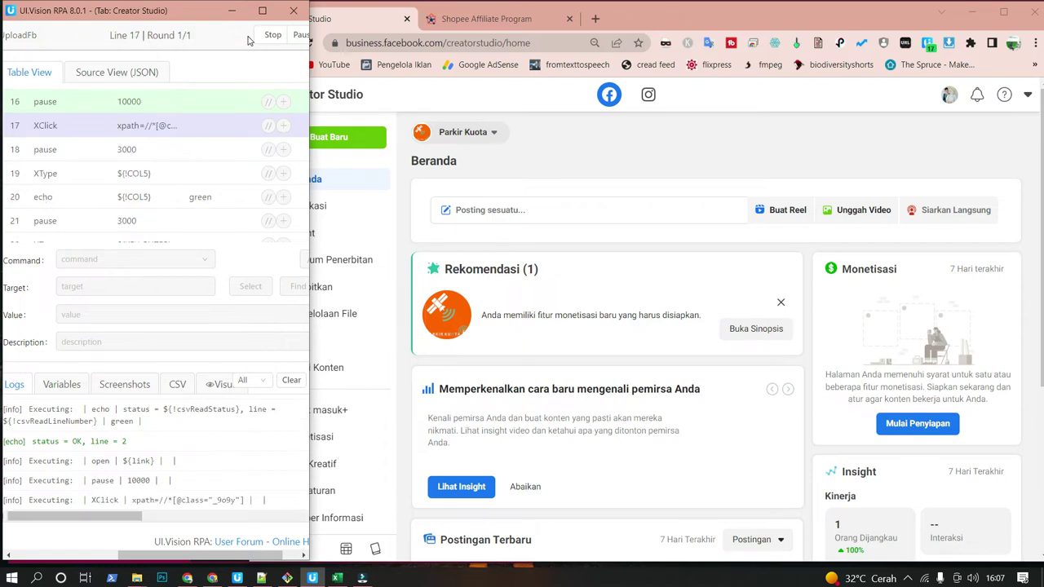
left_click_drag(248, 35, 248, 35)
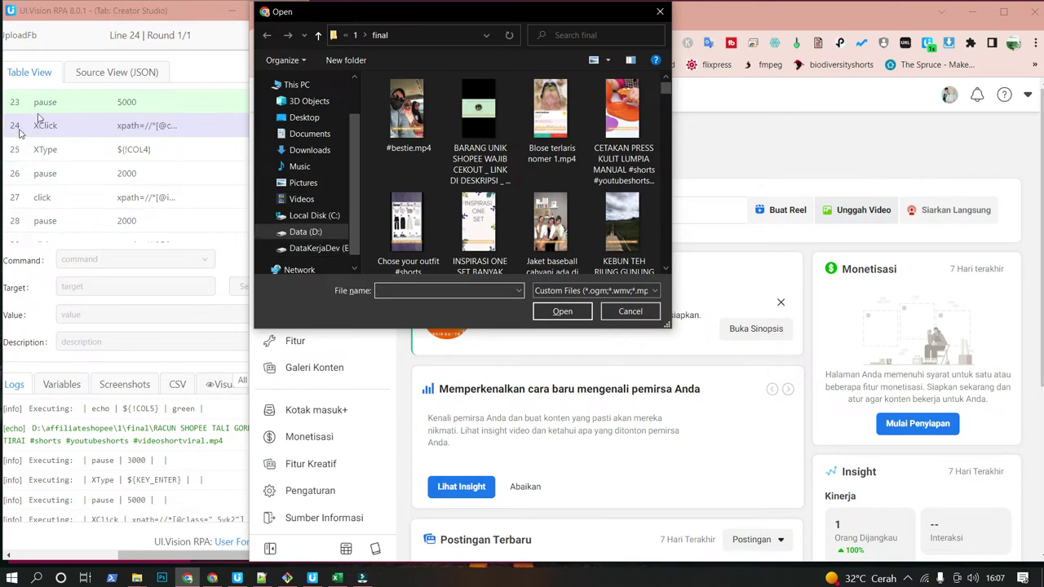
left_click(630, 312)
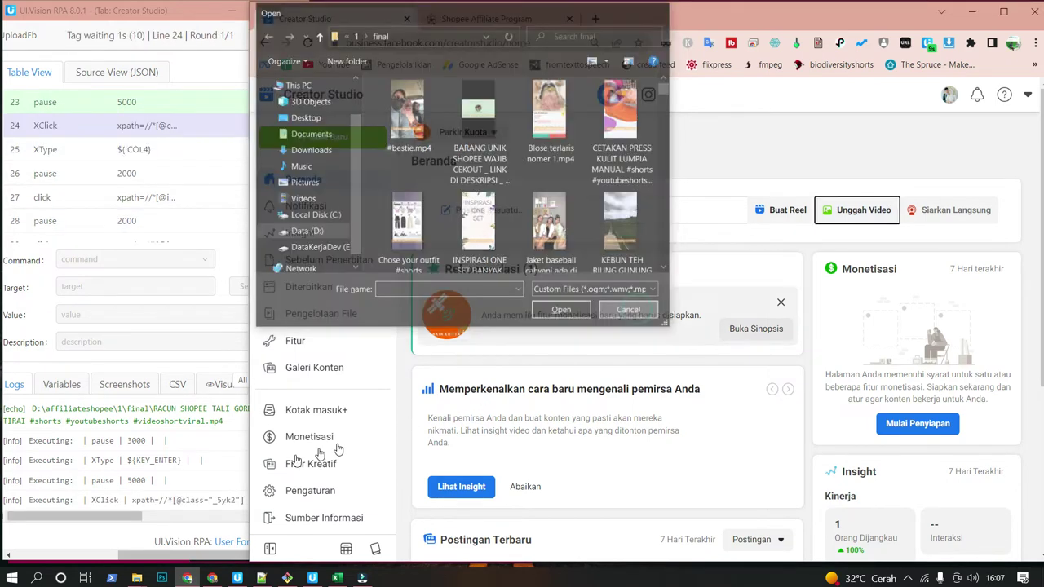
left_click(270, 35)
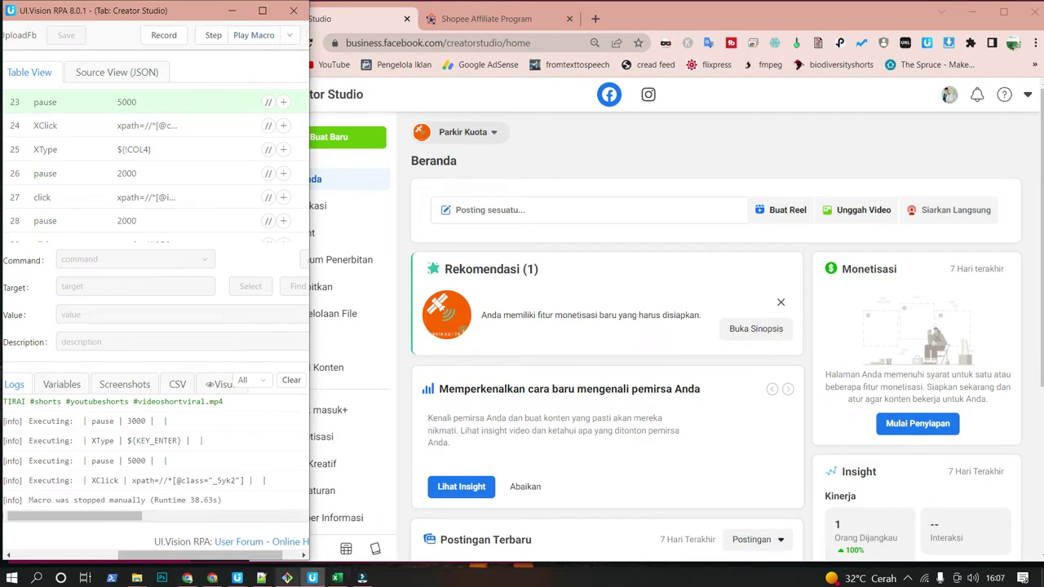
Check the internet connection with the Windows Run command ping 8.8.8.8 -t
key("super+r")
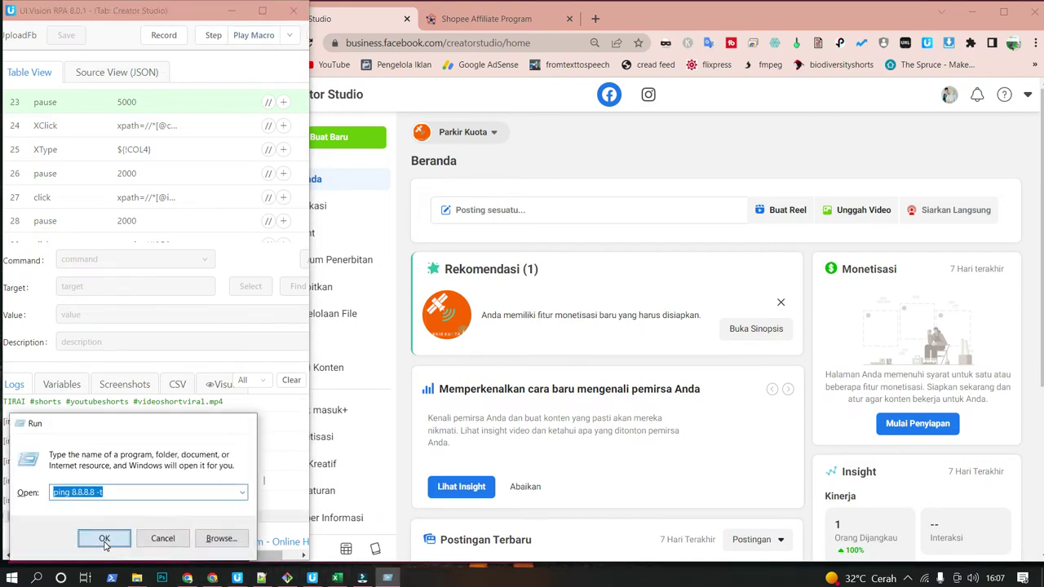
left_click(104, 538)
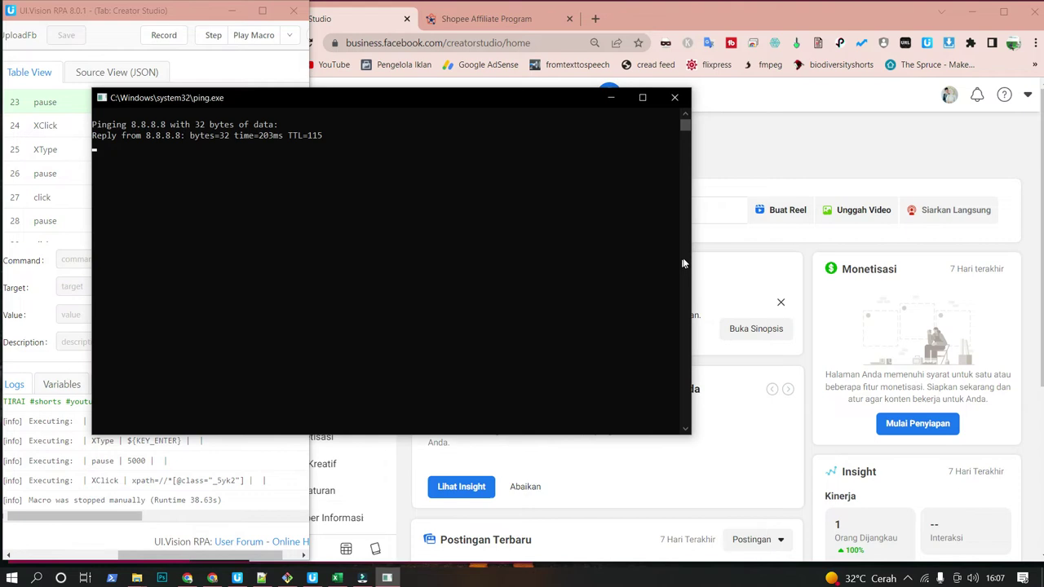
Narrow the ping window, bring the Creator Studio window in front of it, and enlarge the page by one zoom level
left_click_drag(687, 255, 387, 246)
left_click(621, 163)
key("ctrl+plus")
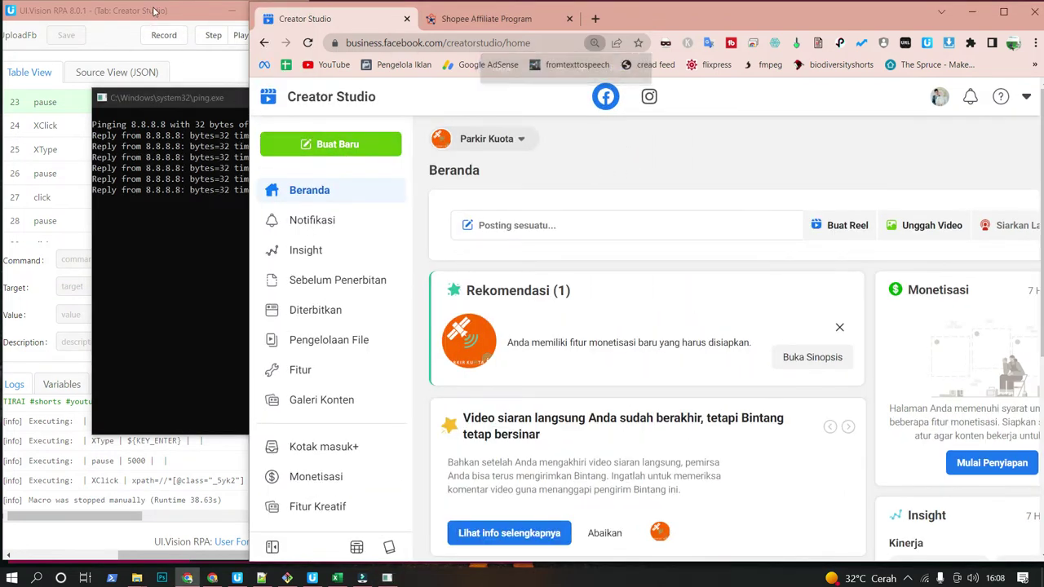
Rerun the UploadFb macro from CSV line 2, accepting the defaults of the preceding prompts
left_click(238, 35)
left_click(247, 34)
key("Return")
key("Return")
type("2")
key("Return")
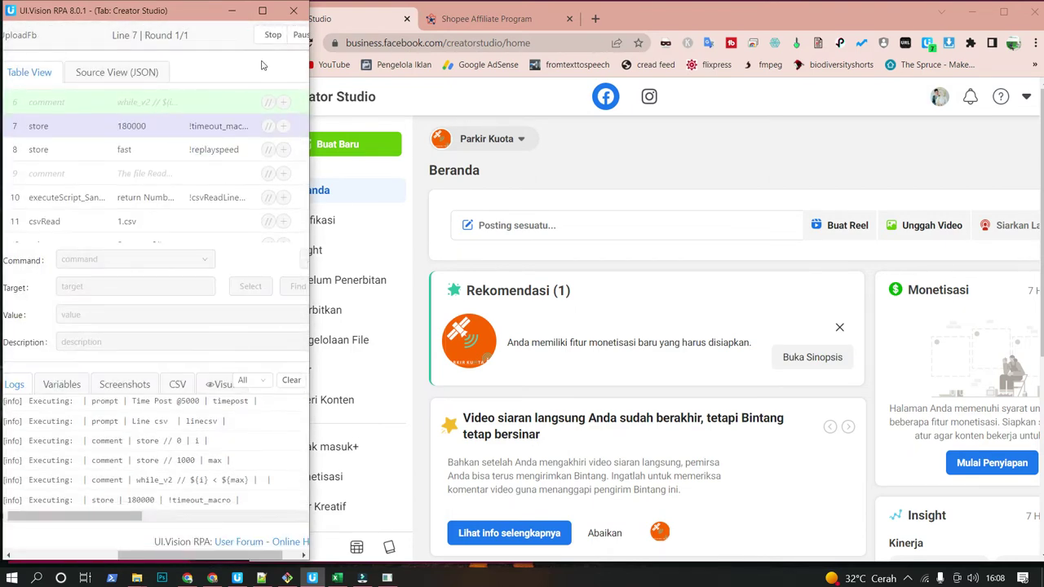
Bring the Creator Studio window in front of UI.Vision and widen it while the macro runs
left_click(667, 18)
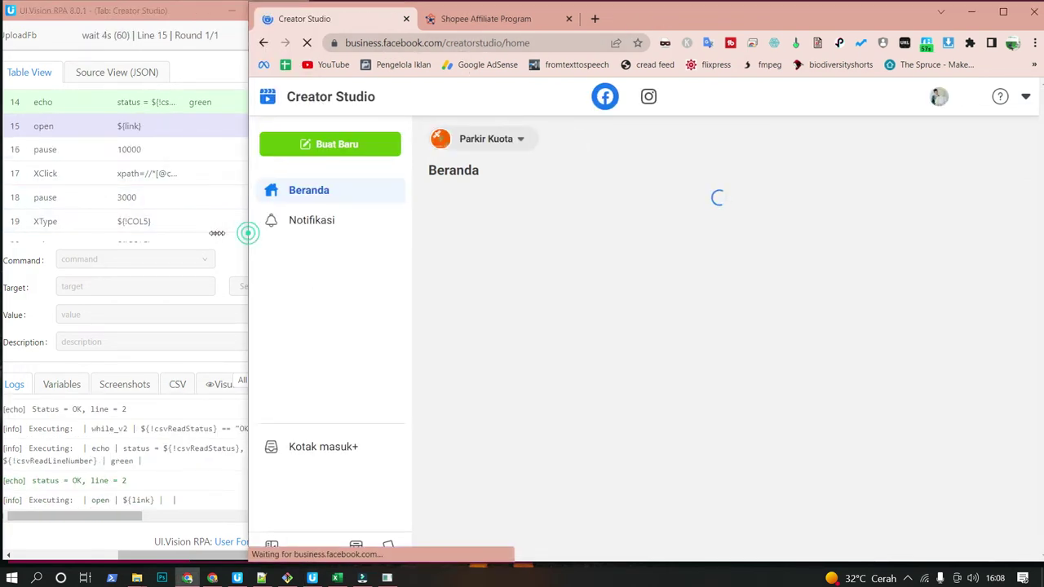
left_click_drag(247, 232, 195, 231)
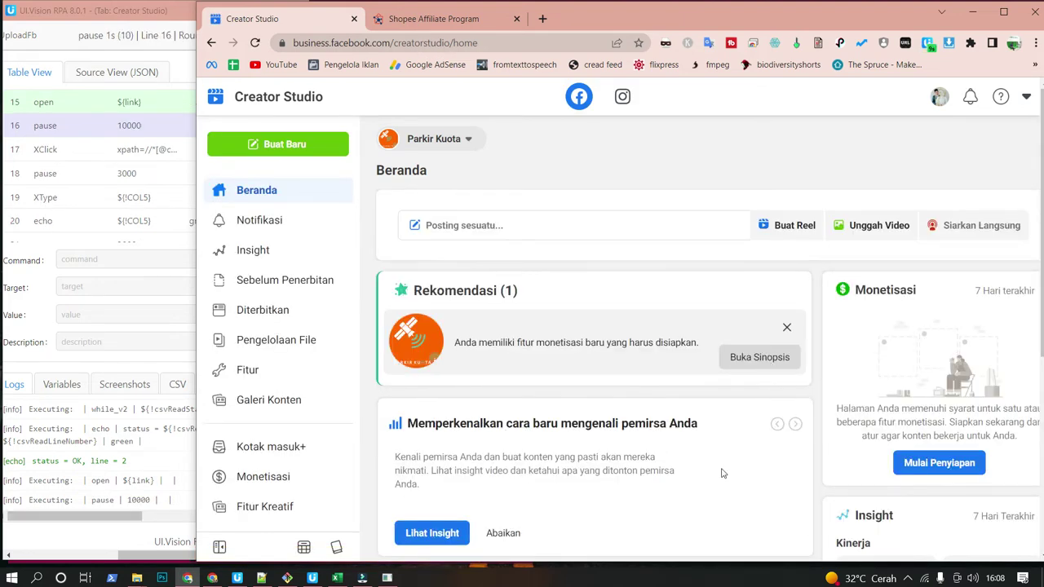
left_click(219, 547)
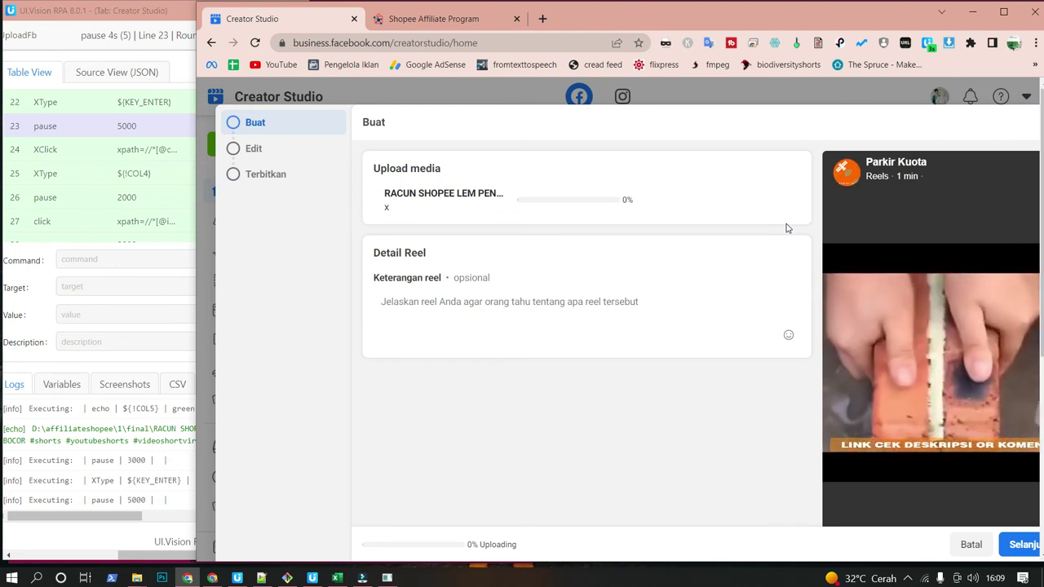
Caption the uploading Reel "RACUN SHOPEE LEM PENAMBAL ANTI BOCOR belinya disini" followed by its shope.ee link
left_click(581, 301)
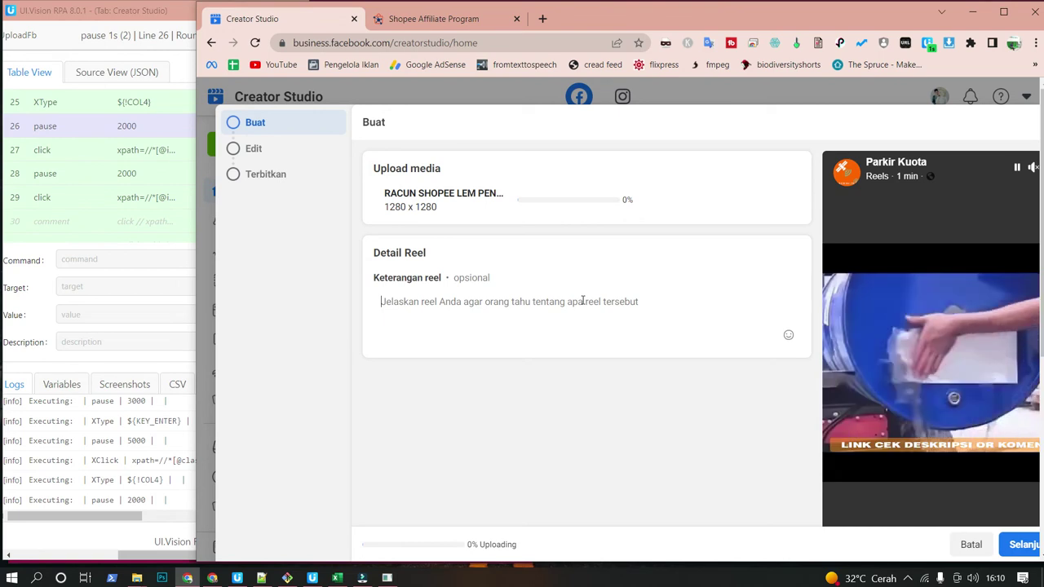
type("RACUN SHOPEE LEM PENAMBAL ANTI BOCOR belinya disini https:\\\\shope.ee\\1pznFFxVtw")
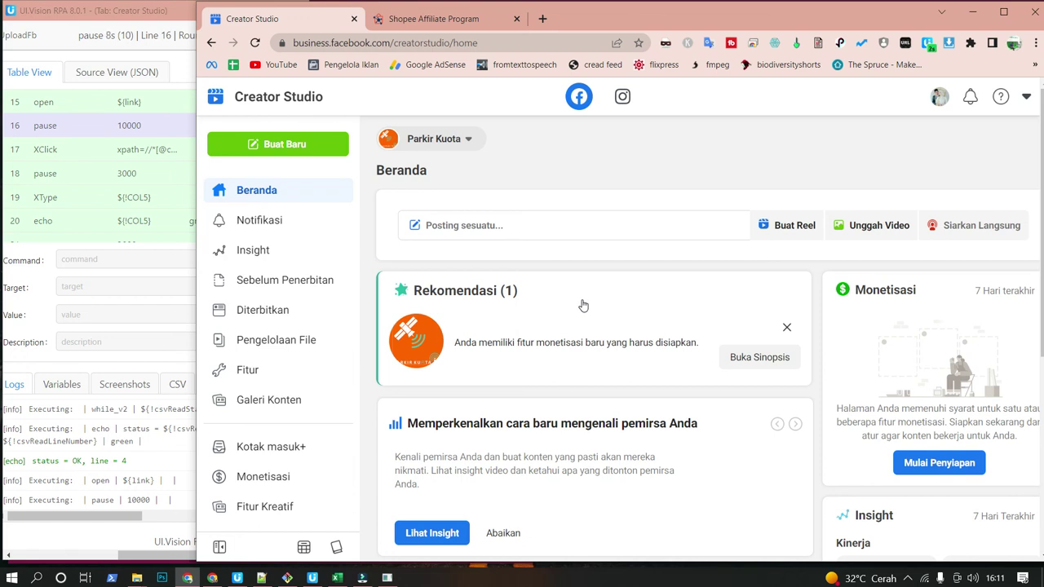
Create another Reel from the RACUN SHOPEE GANTUN… video ending in "#videoshortviral #youtubeshorts.mp4", and open its caption for editing
left_click(787, 226)
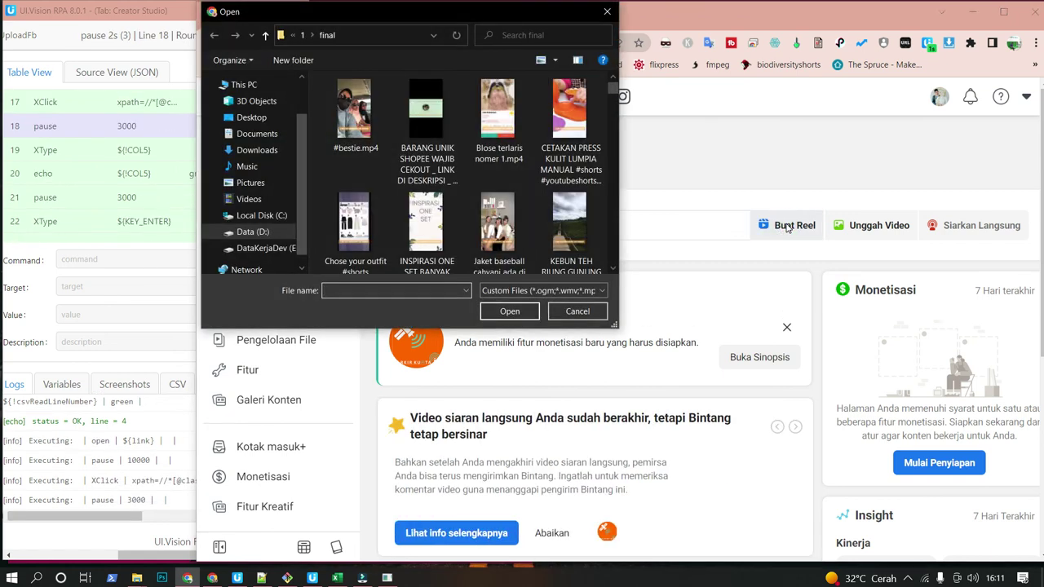
type("#videoshortviral #youtubeshorts.mp4")
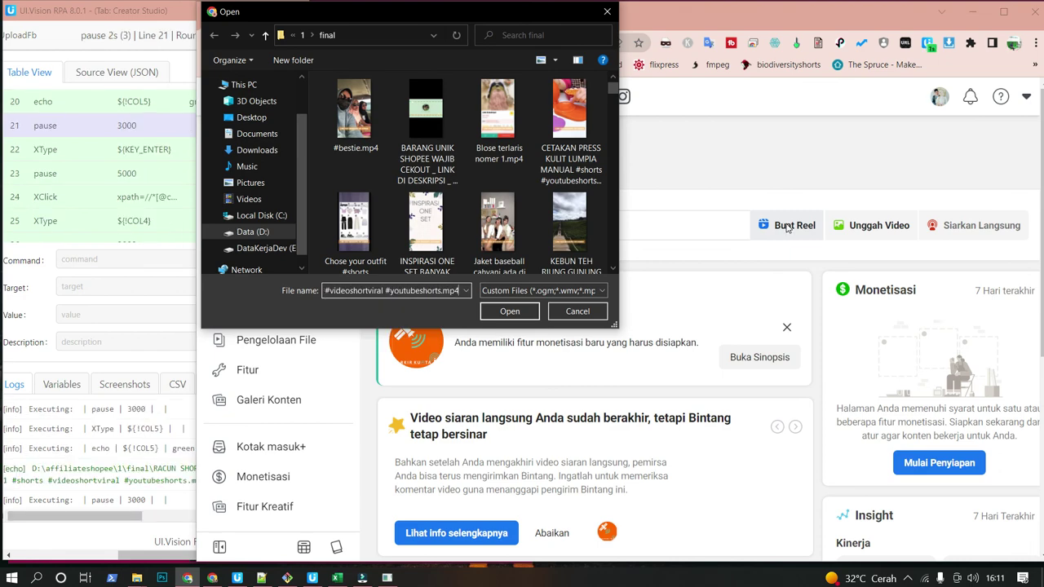
key("Return")
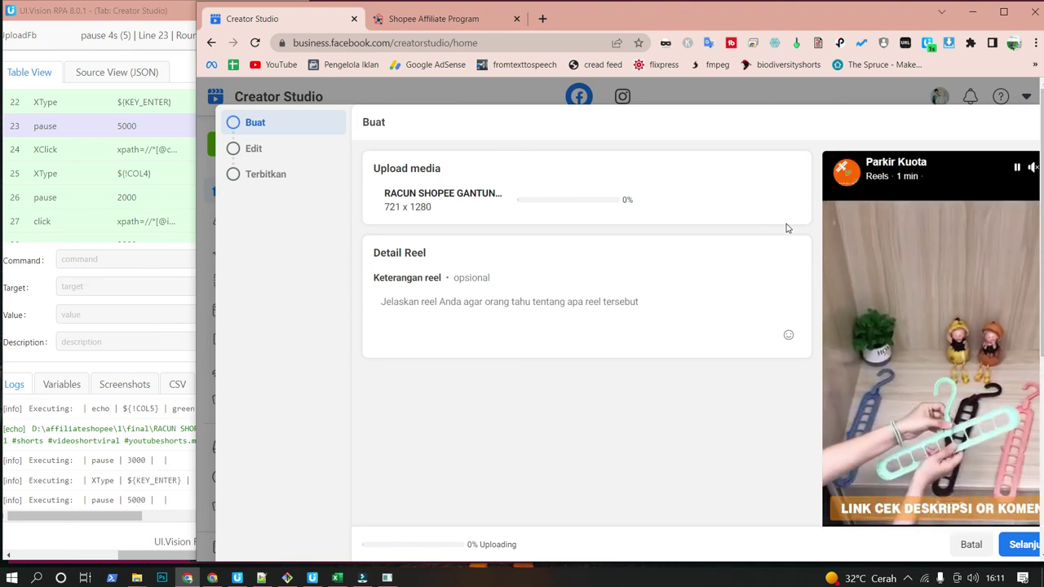
left_click(583, 301)
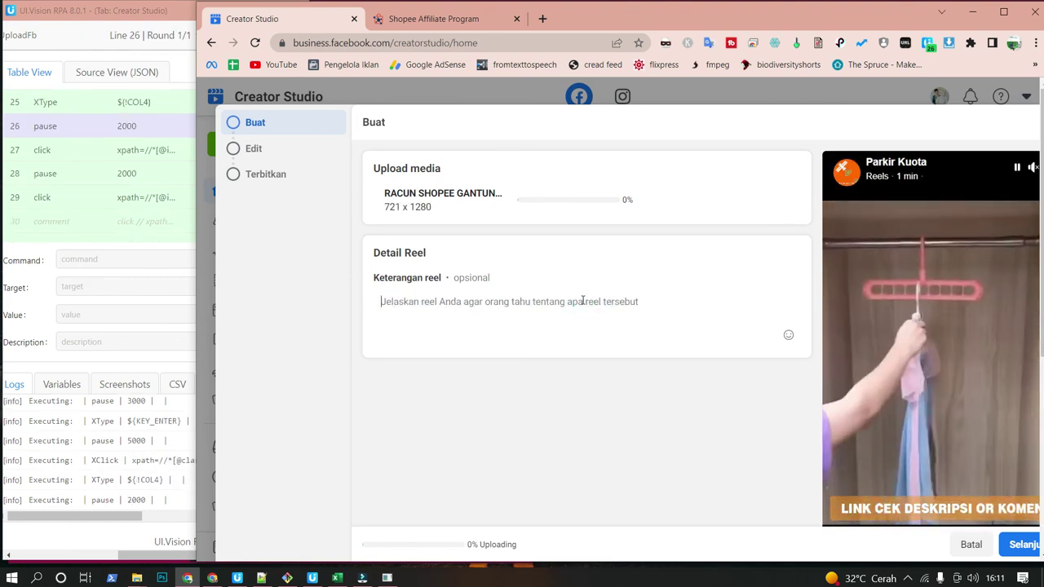